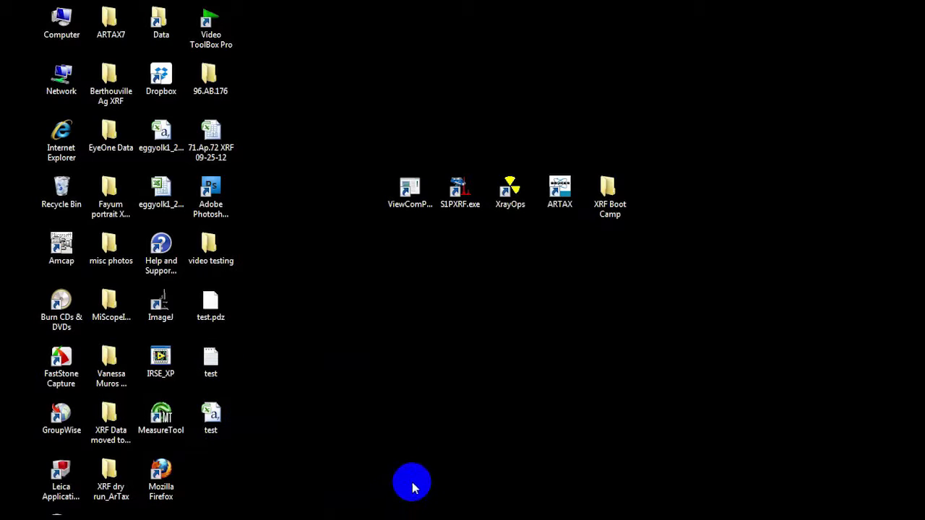
# Step: Open Device Manager and check which COM port the Prolific USB-to-Serial adapter uses, closing the window when done
pyautogui.click(52, 514)
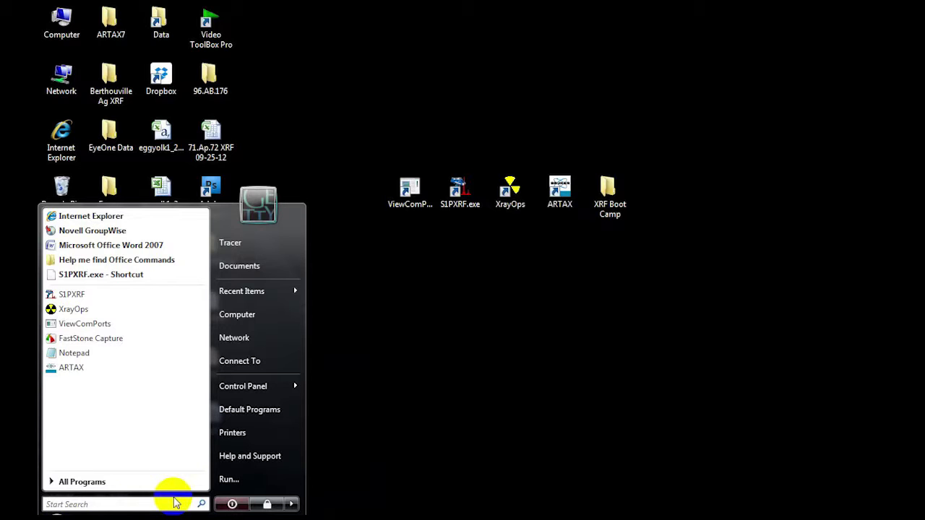
pyautogui.write('device')
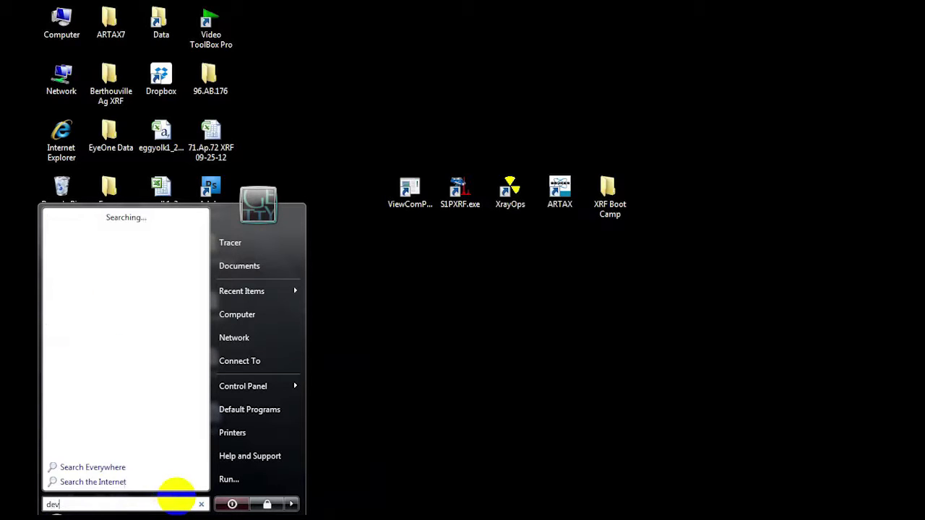
pyautogui.write(' manager')
pyautogui.press('Return')
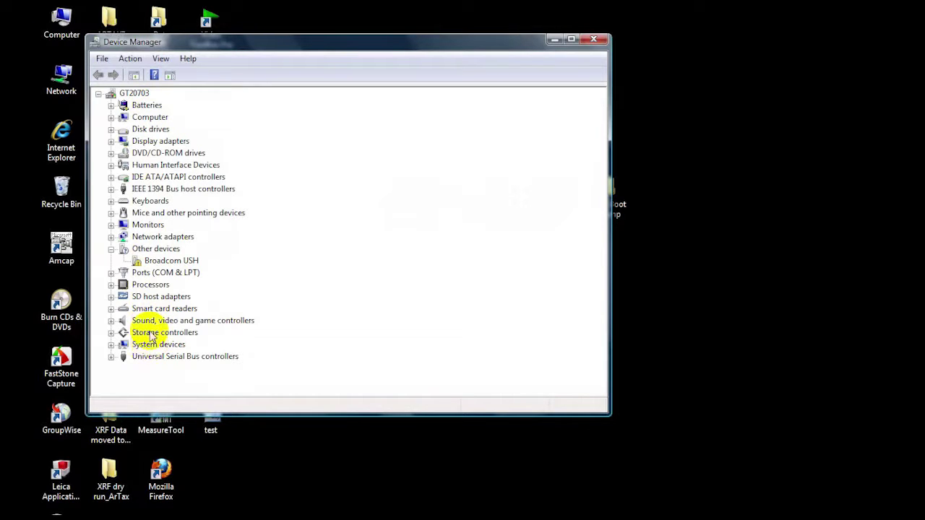
pyautogui.click(111, 273)
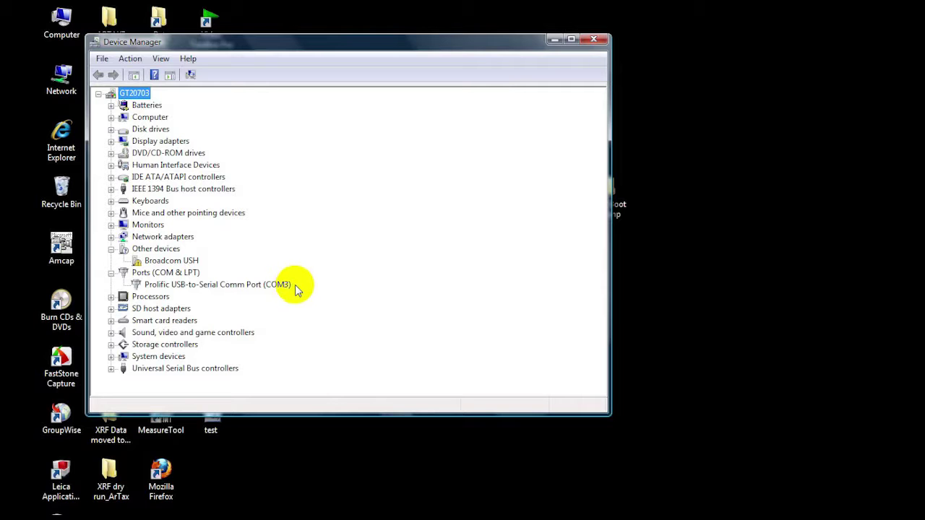
pyautogui.click(594, 40)
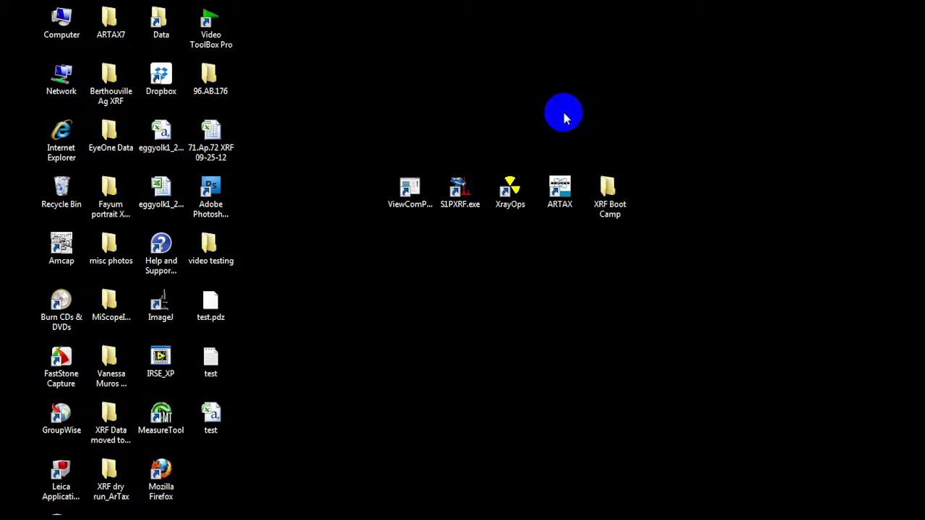
# Step: Launch XrayOps, set the comm port to 3, enable High Speed Comms and open the X-ray comm port
pyautogui.doubleClick(509, 191)
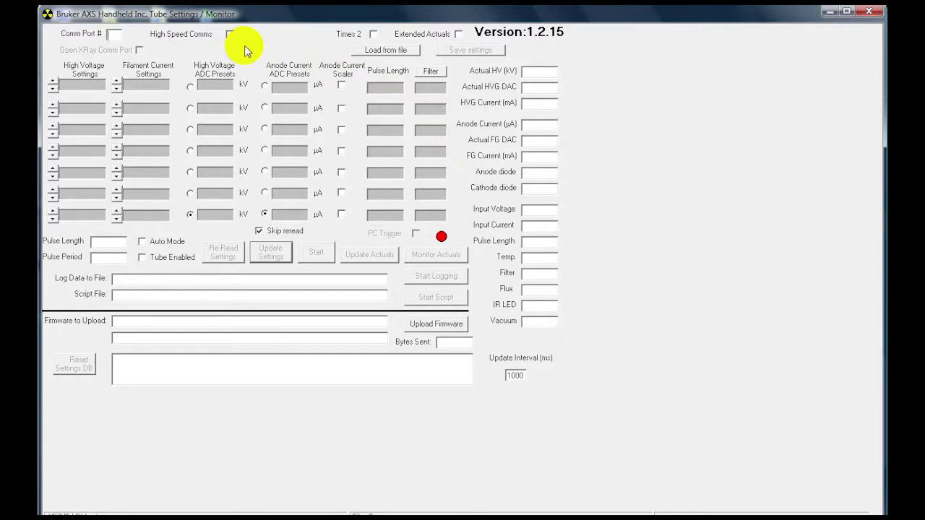
pyautogui.write('3')
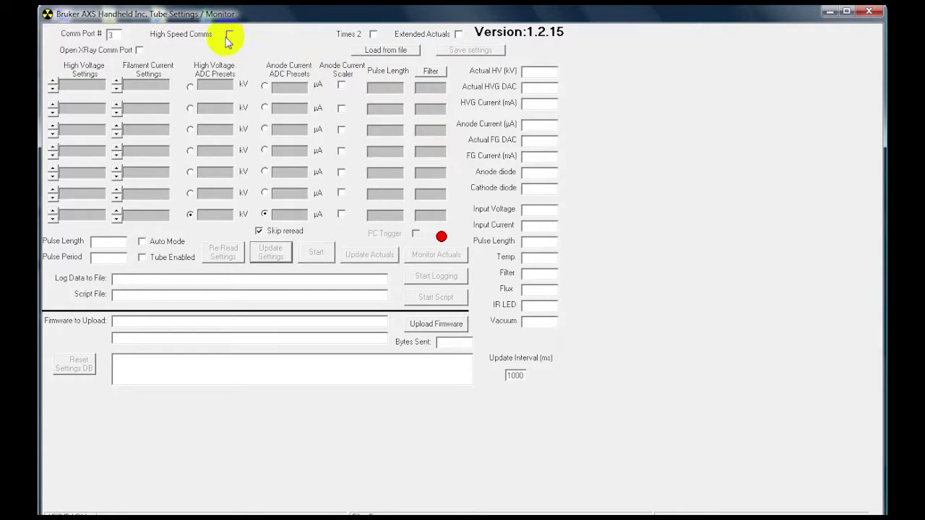
pyautogui.click(229, 35)
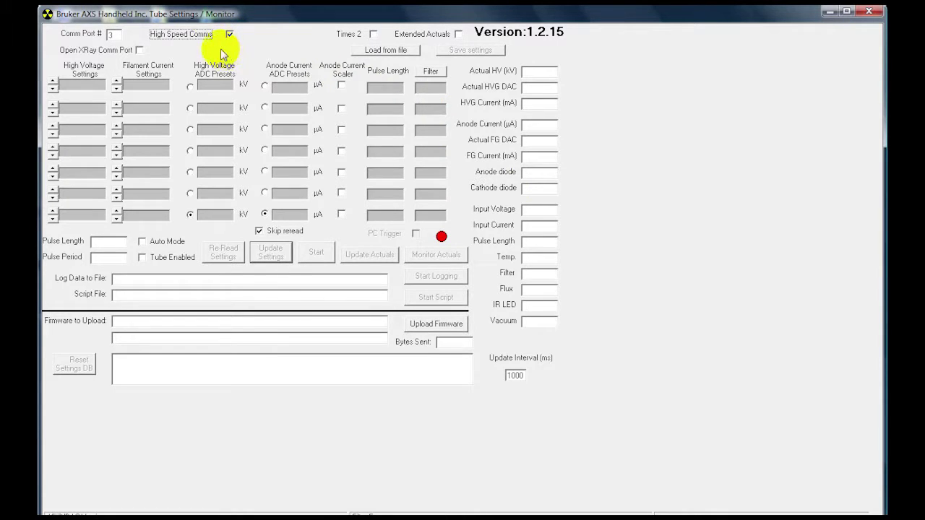
pyautogui.click(140, 51)
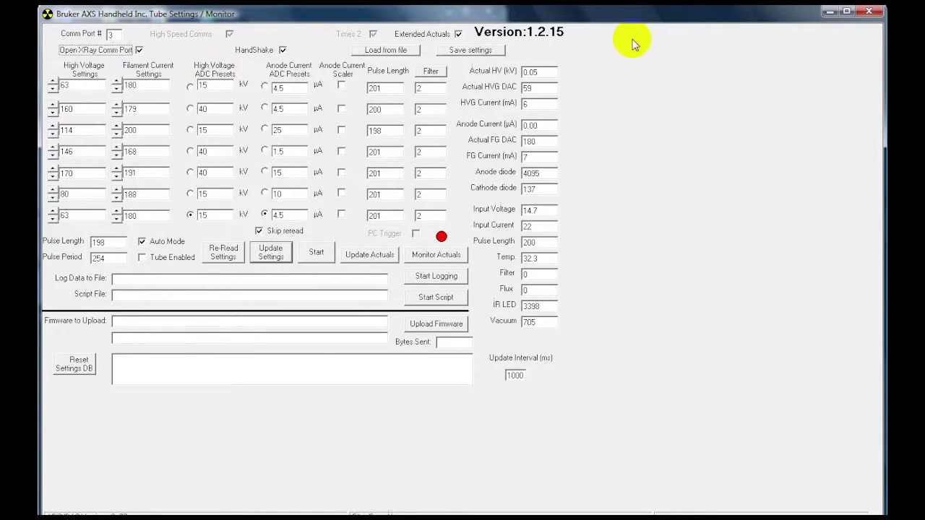
# Step: Uncover the Read and Set filter layers window to review it, minimize it and move the tube settings window back up
pyautogui.moveTo(602, 9); pyautogui.dragTo(619, 76)
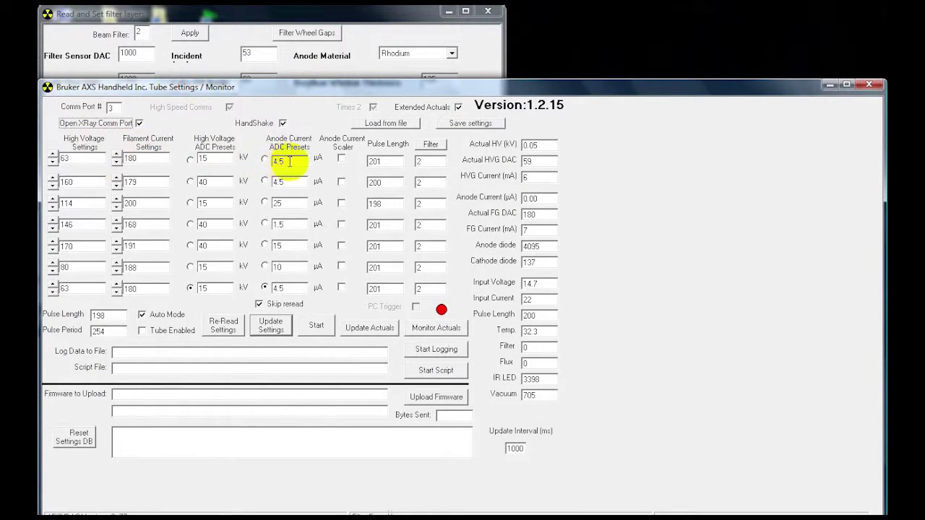
pyautogui.click(432, 145)
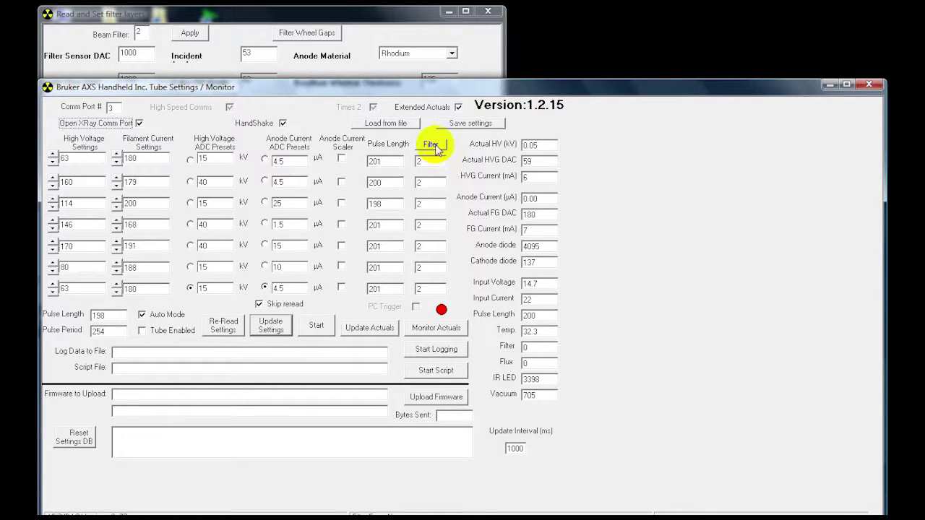
pyautogui.click(318, 16)
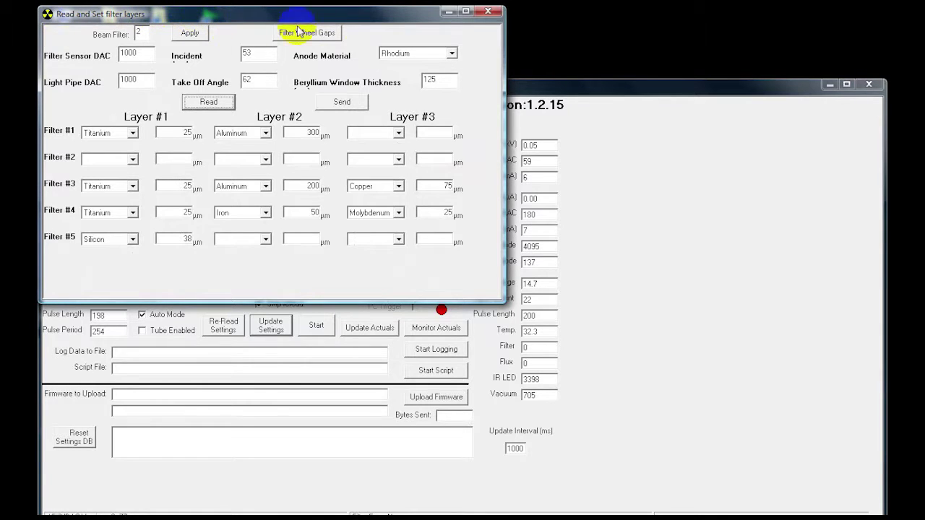
pyautogui.click(534, 92)
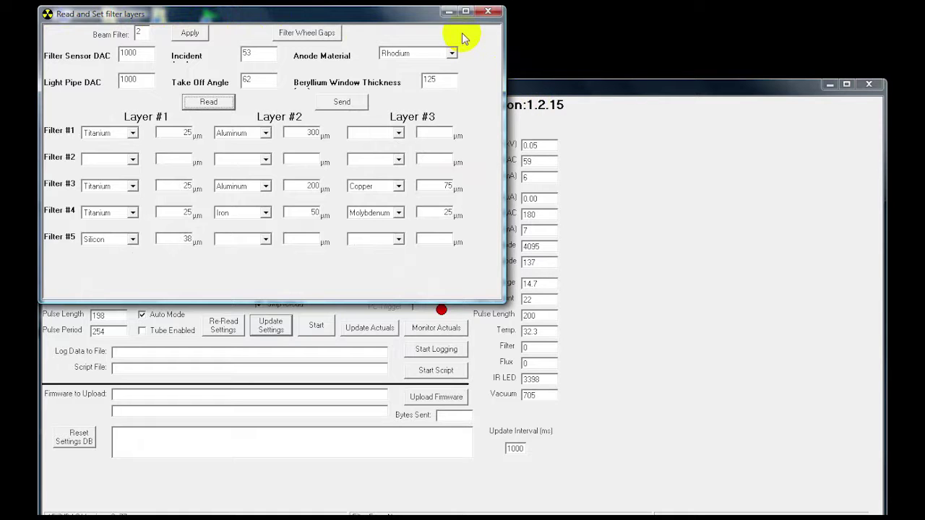
pyautogui.click(447, 13)
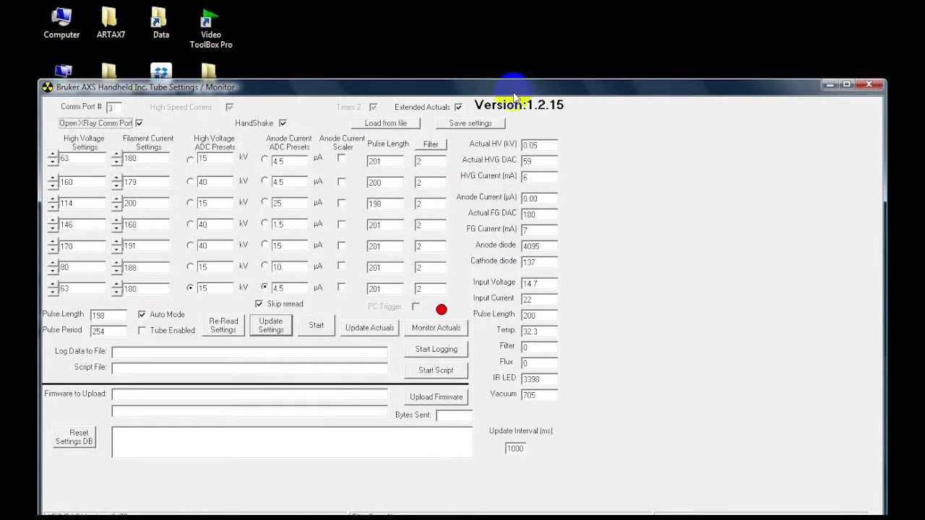
pyautogui.moveTo(514, 97); pyautogui.dragTo(515, 21)
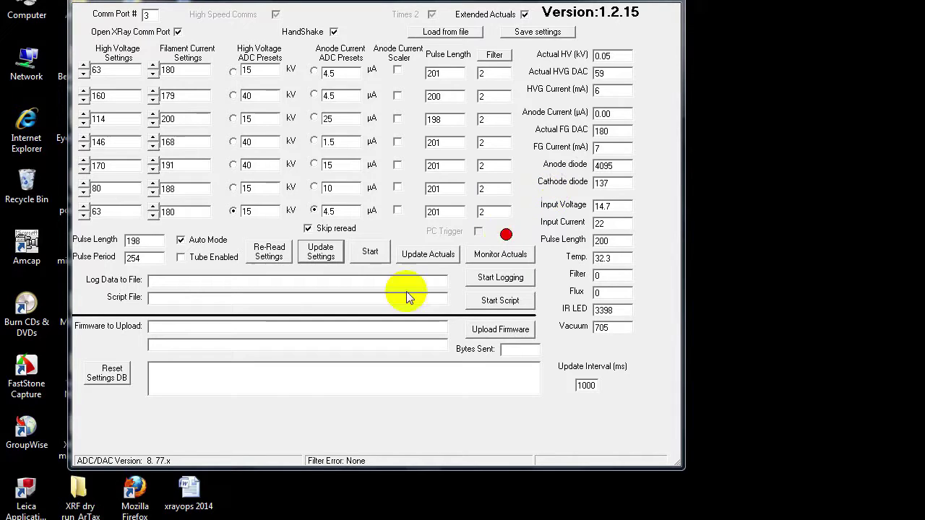
# Step: Launch Snipping Tool and capture the whole Tube Settings / Monitor window
pyautogui.click(29, 518)
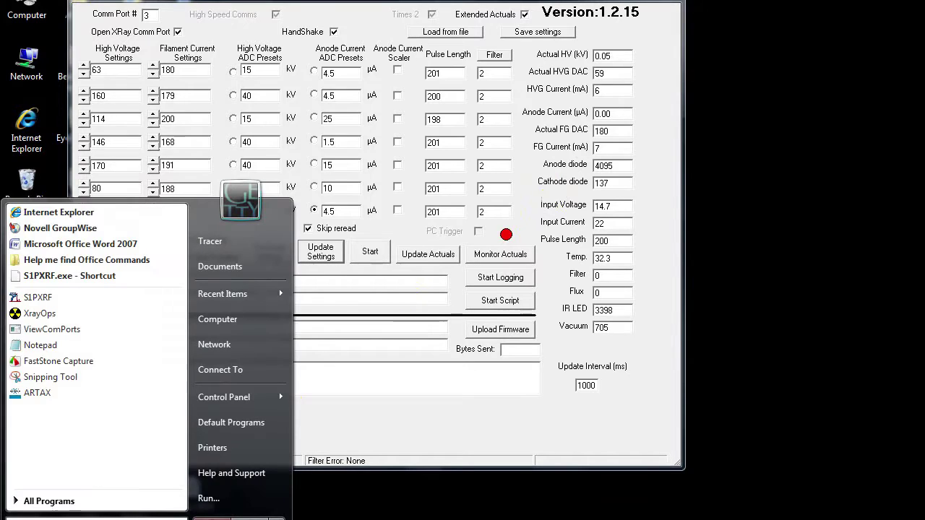
pyautogui.click(33, 502)
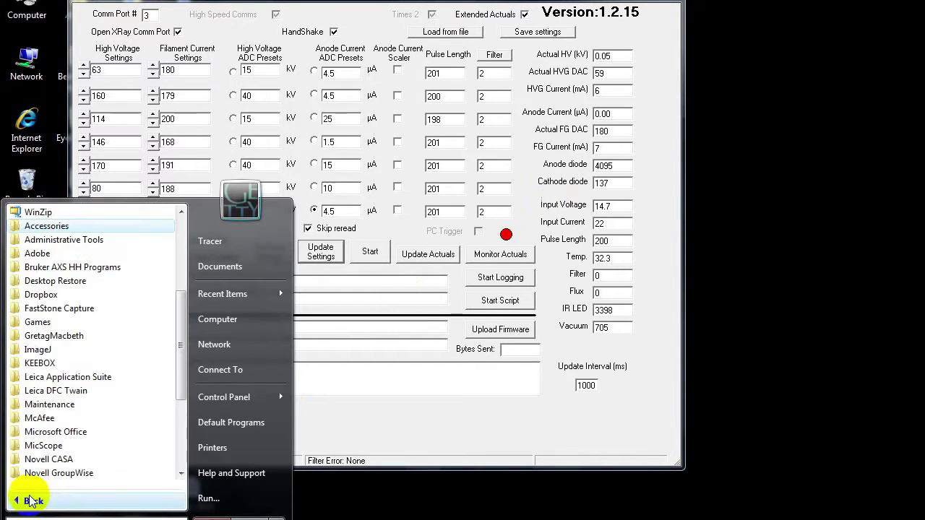
pyautogui.click(65, 228)
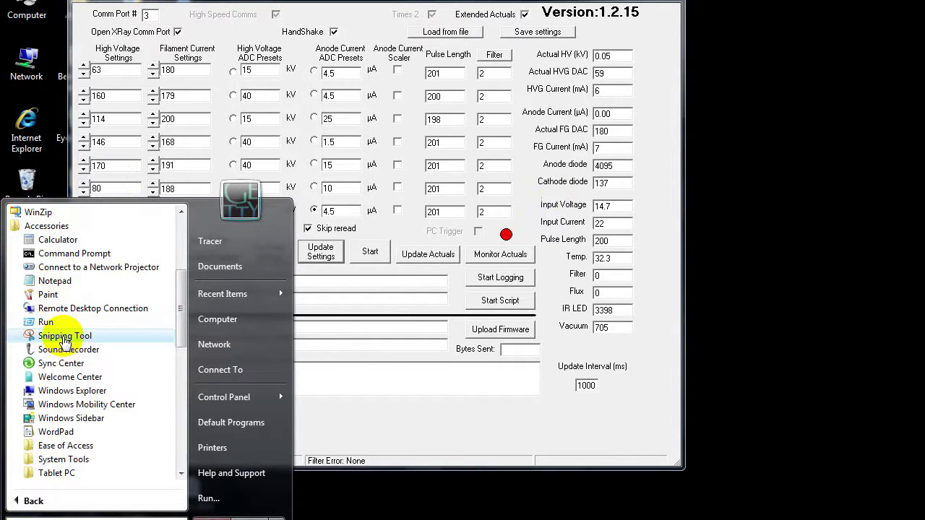
pyautogui.click(65, 338)
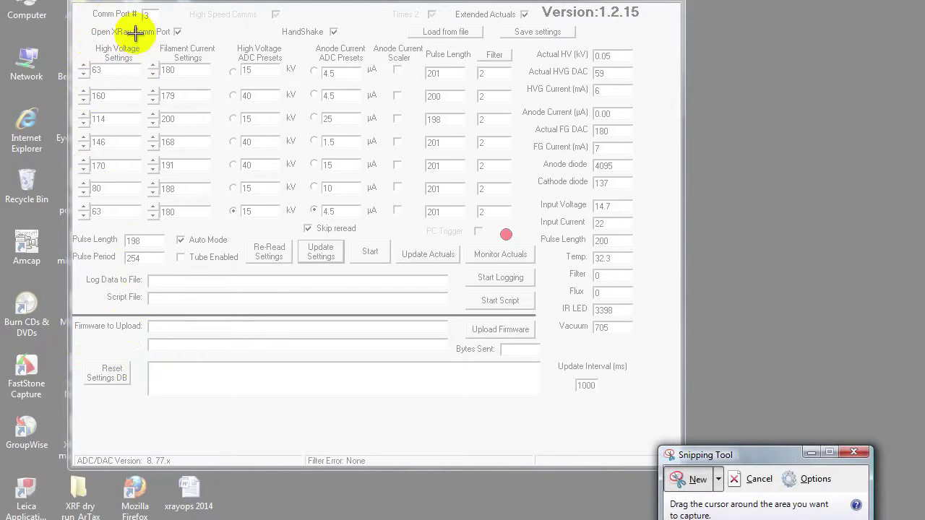
pyautogui.moveTo(70, 2); pyautogui.dragTo(685, 475)
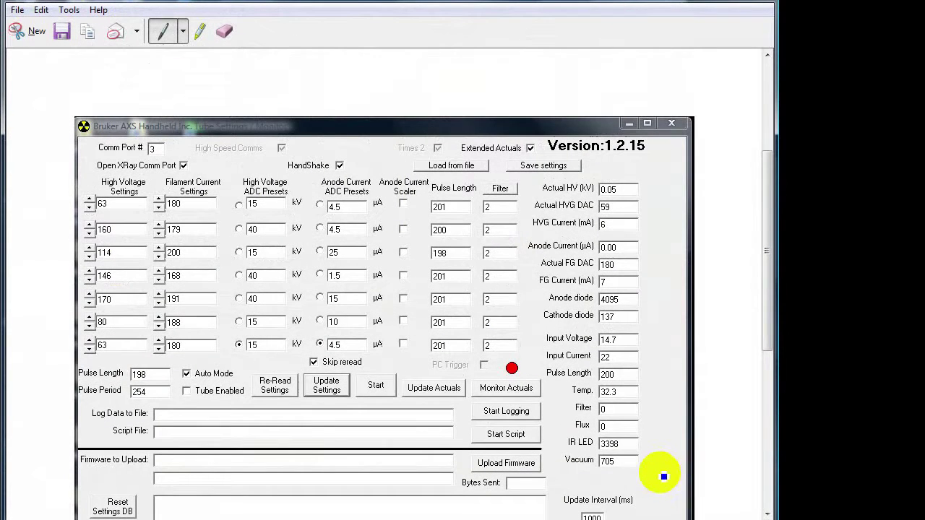
# Step: Copy the snip into the blank Word document and save the document to the Desktop under a name beginning "xray o"
pyautogui.click(40, 10)
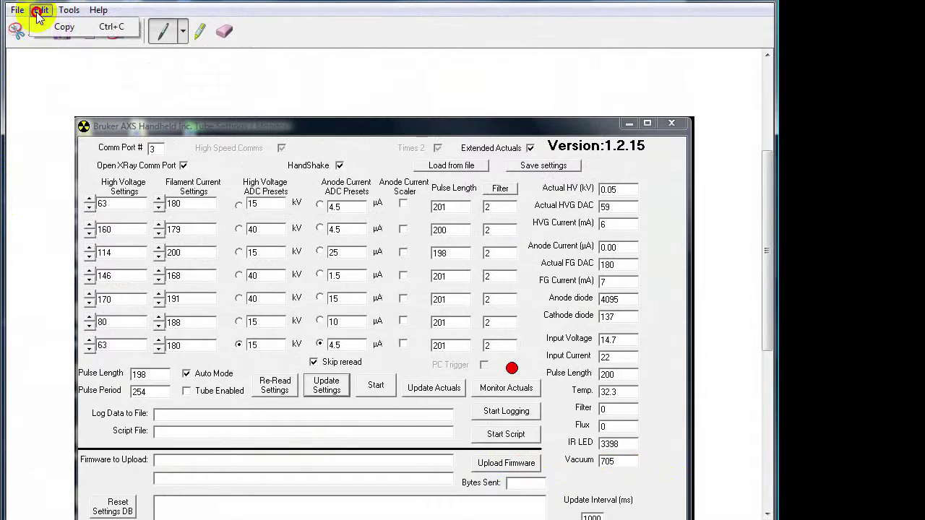
pyautogui.click(56, 25)
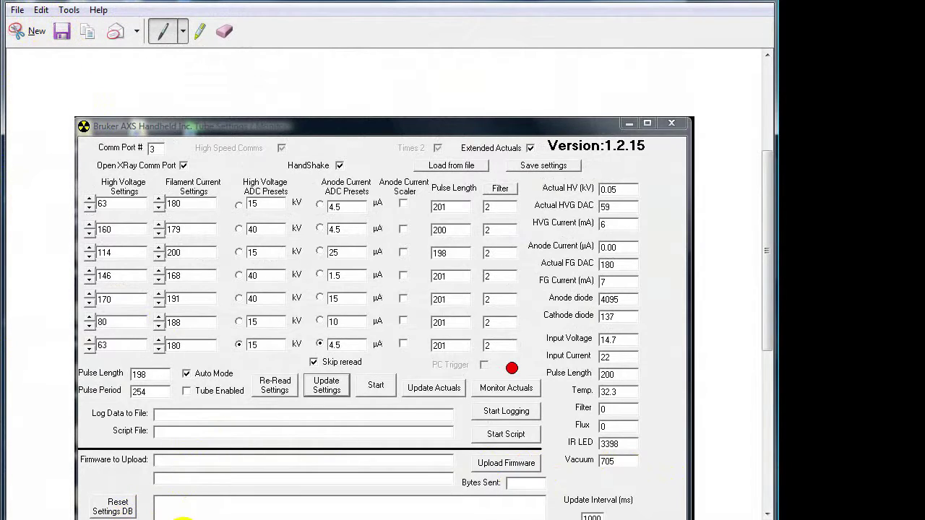
pyautogui.hotkey('alt', 'Tab')
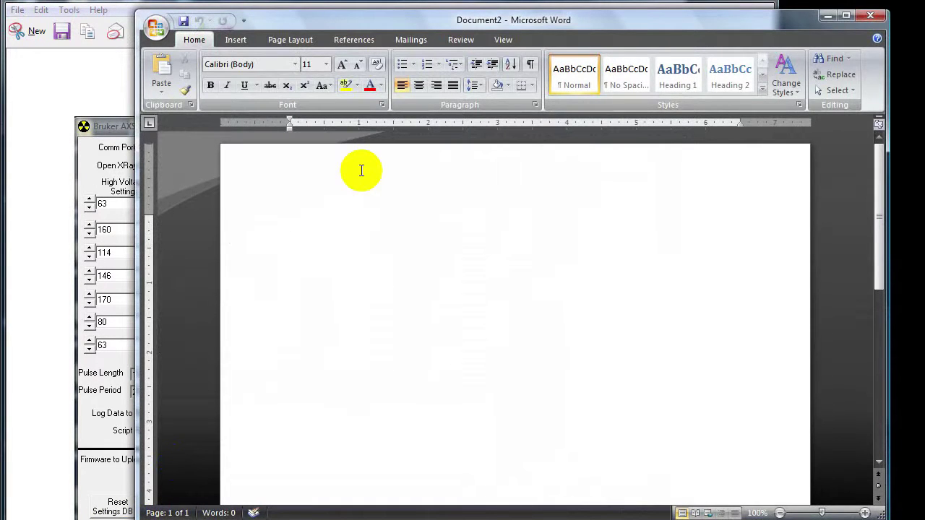
pyautogui.hotkey('ctrl', 'v')
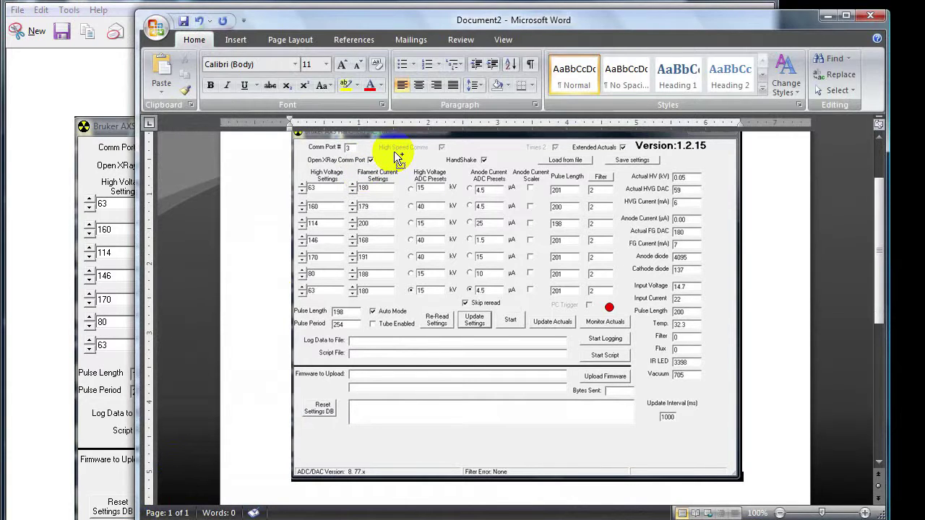
pyautogui.hotkey('ctrl', 's')
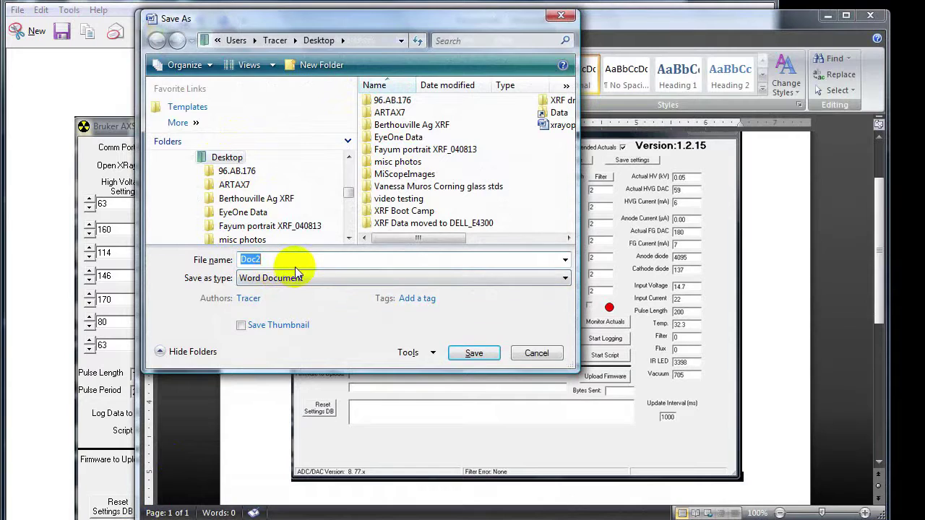
pyautogui.write('xray o')
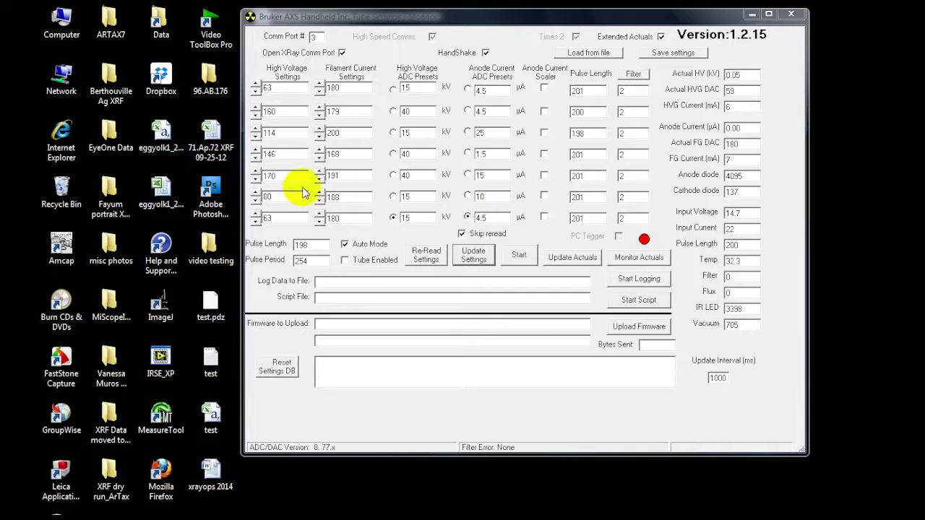
pyautogui.click(345, 245)
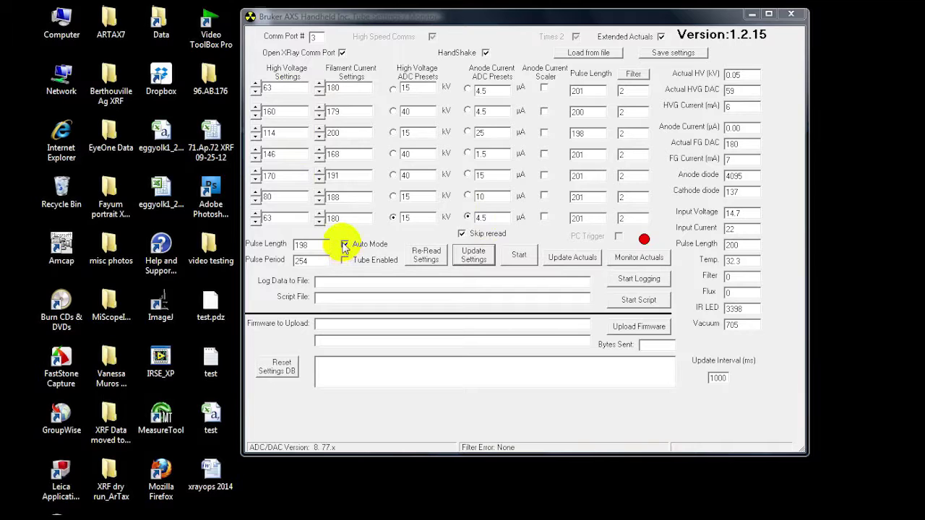
pyautogui.doubleClick(311, 261)
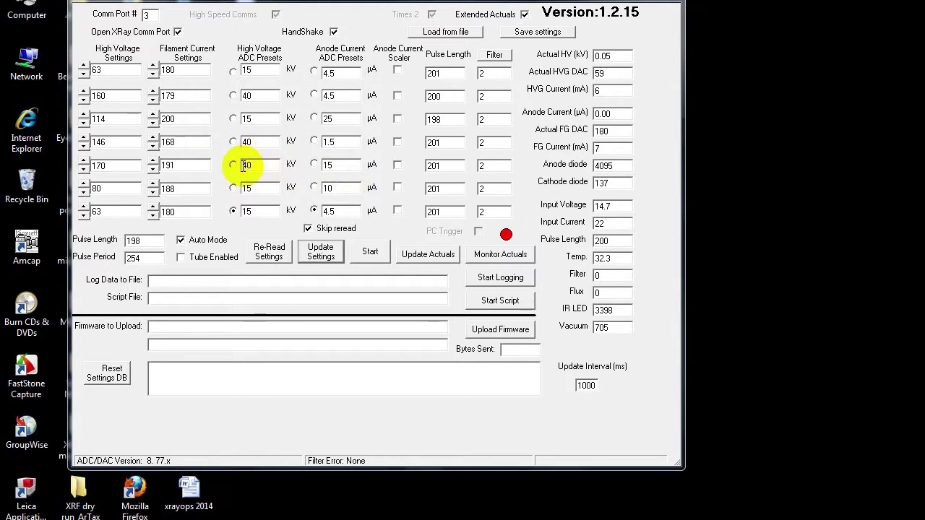
# Step: Select the fifth row as the active high voltage and anode current preset and set its high voltage to 20 kV
pyautogui.click(232, 164)
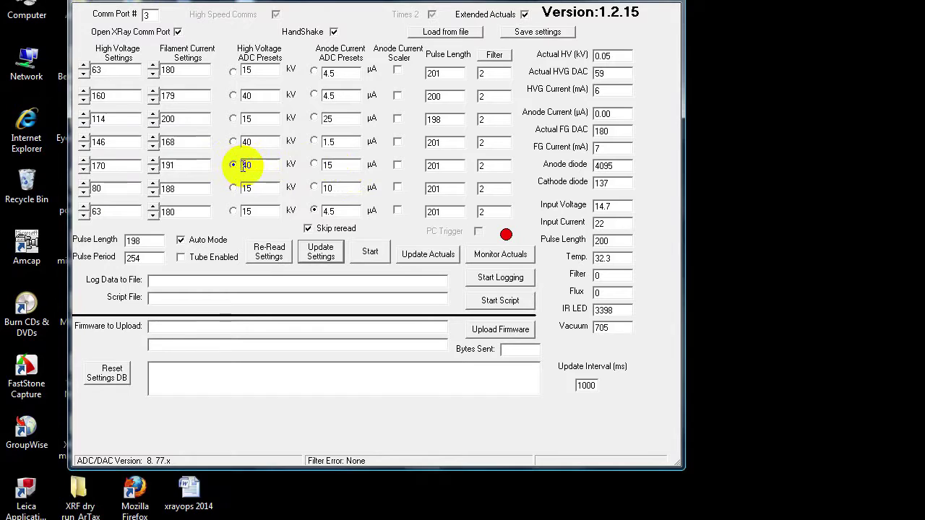
pyautogui.click(313, 164)
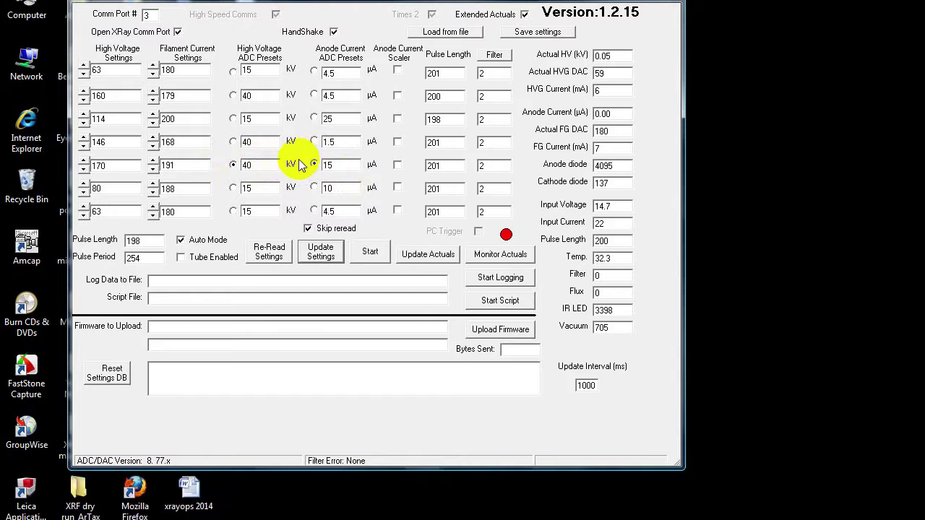
pyautogui.doubleClick(259, 166)
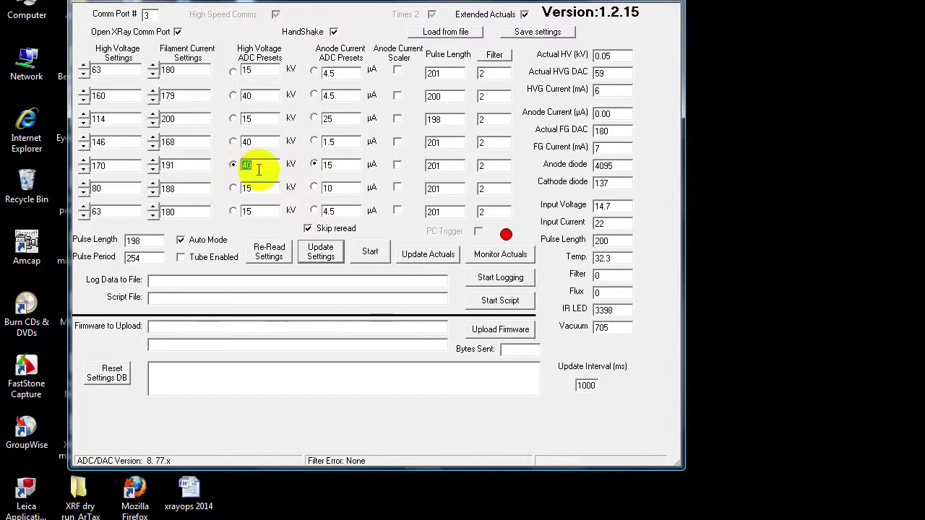
pyautogui.write('20')
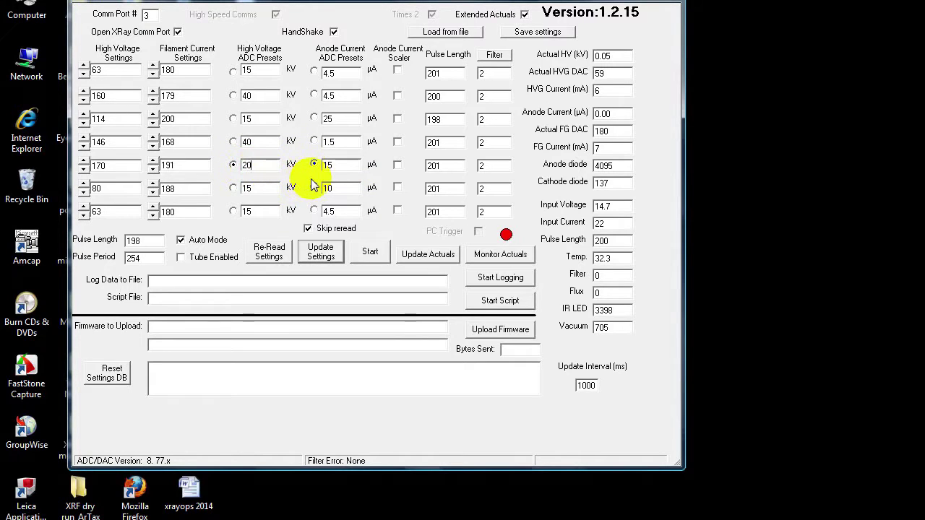
# Step: Set the fifth row's anode current preset to 1.5 µA and enable its Anode Current Scaler
pyautogui.doubleClick(336, 166)
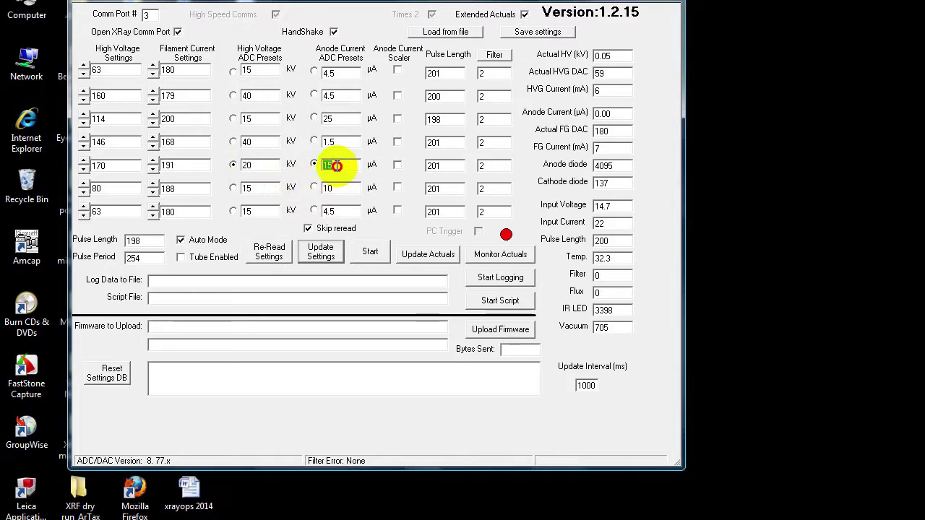
pyautogui.write('1.5')
pyautogui.click(397, 166)
# Step: Set the fifth row's anode current preset to 8 with the scaler on
pyautogui.click(343, 167)
pyautogui.doubleClick(340, 166)
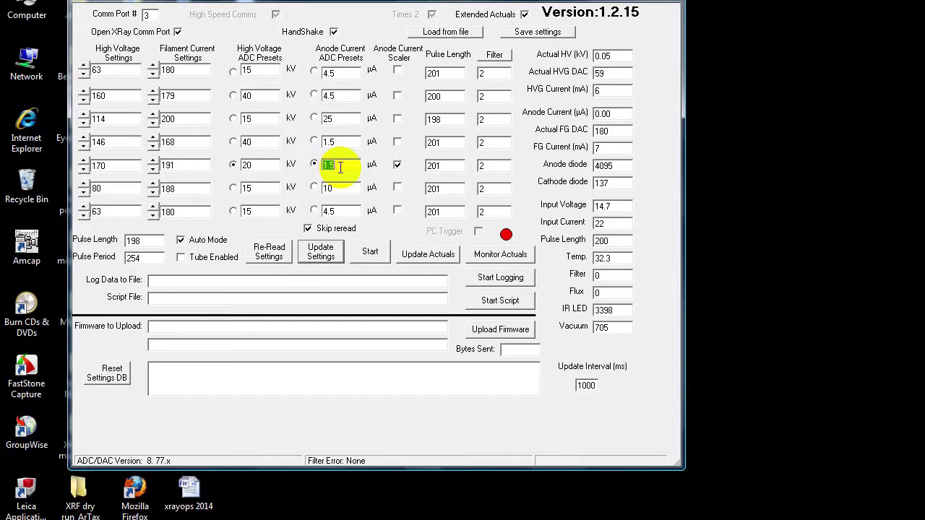
pyautogui.write('8')
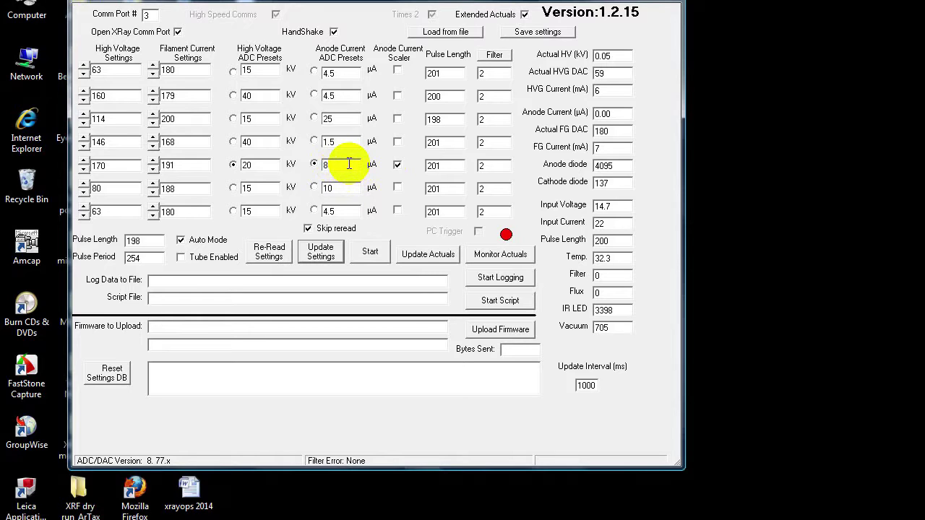
# Step: Set the fifth row's High Voltage Setting to 120 and send the updated settings to the instrument
pyautogui.doubleClick(349, 165)
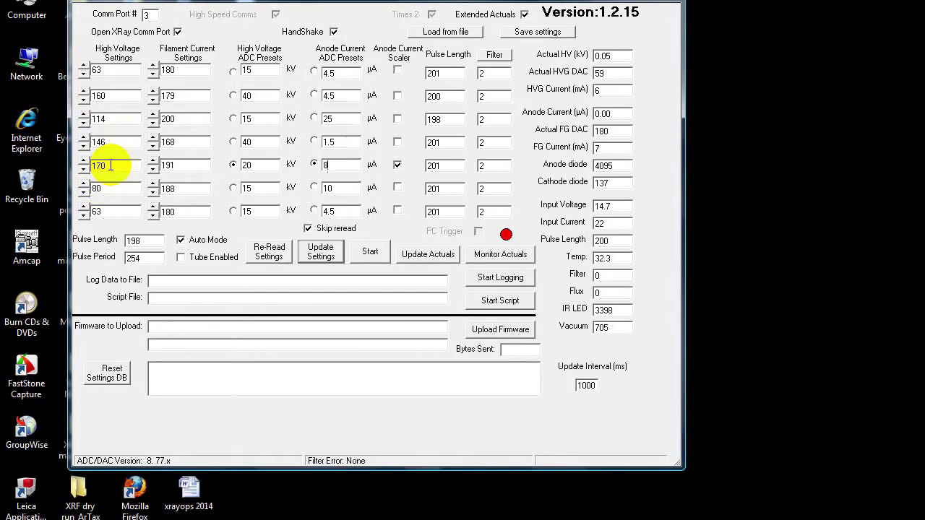
pyautogui.click(96, 166)
pyautogui.doubleClick(117, 165)
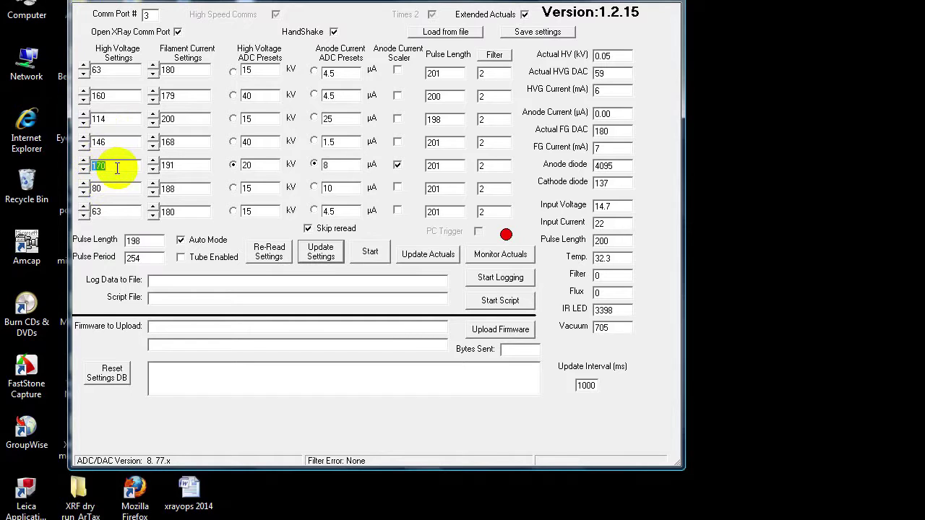
pyautogui.write('120')
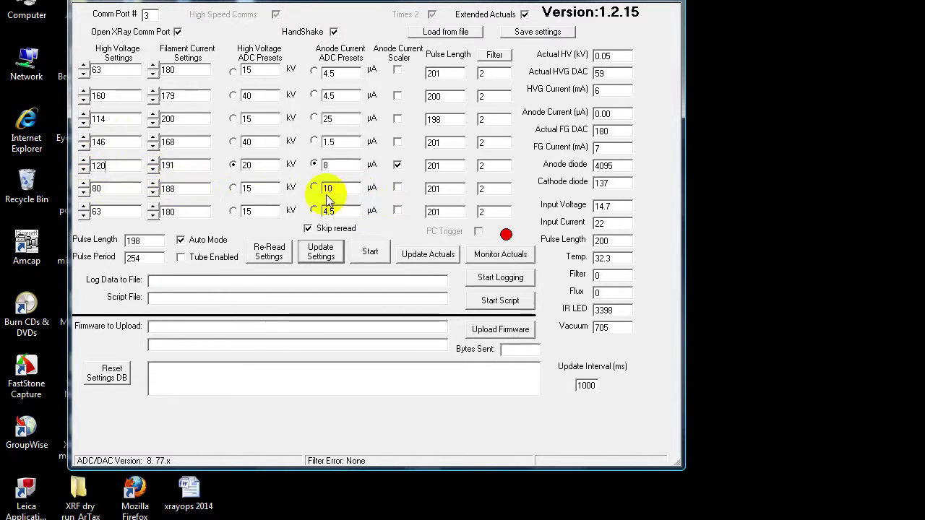
pyautogui.doubleClick(182, 168)
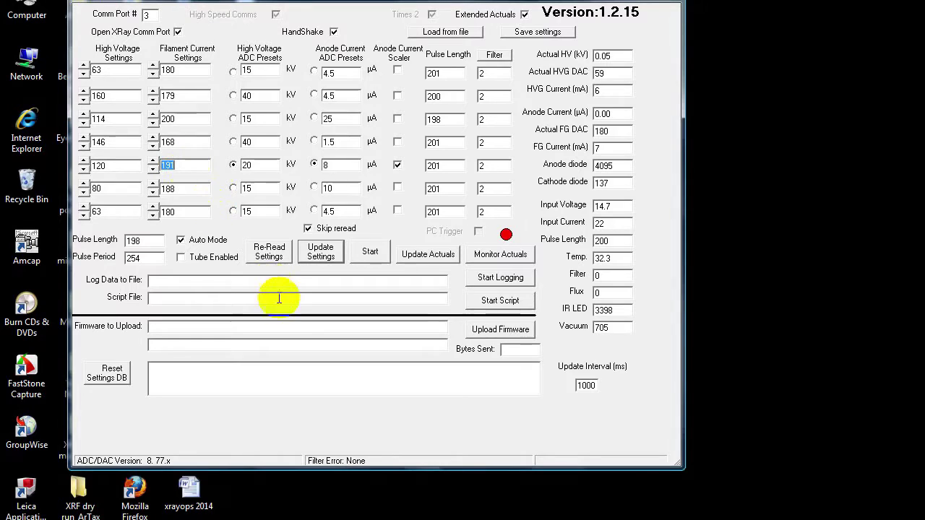
pyautogui.click(319, 253)
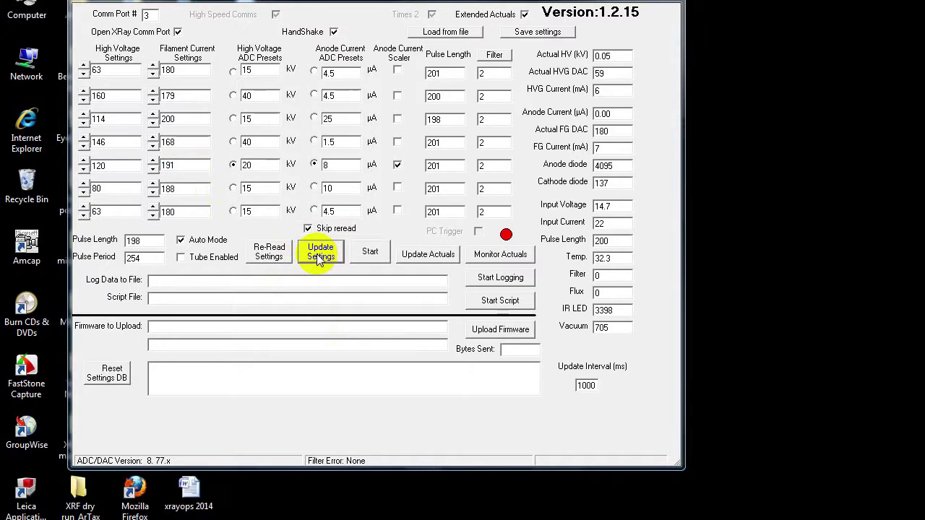
pyautogui.click(319, 260)
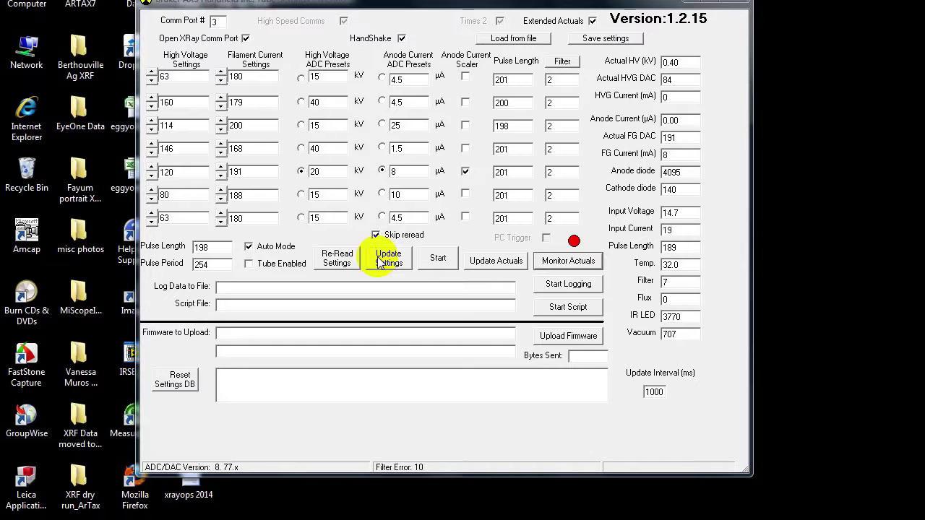
# Step: Monitor the actual tube readings while running the tube with PC Trigger, and switch off both the trigger and monitoring
pyautogui.click(571, 262)
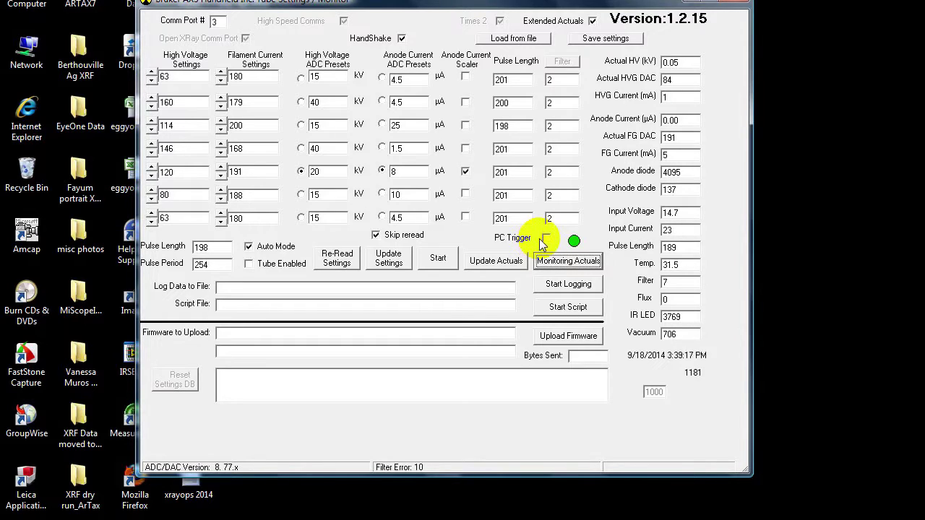
pyautogui.click(547, 239)
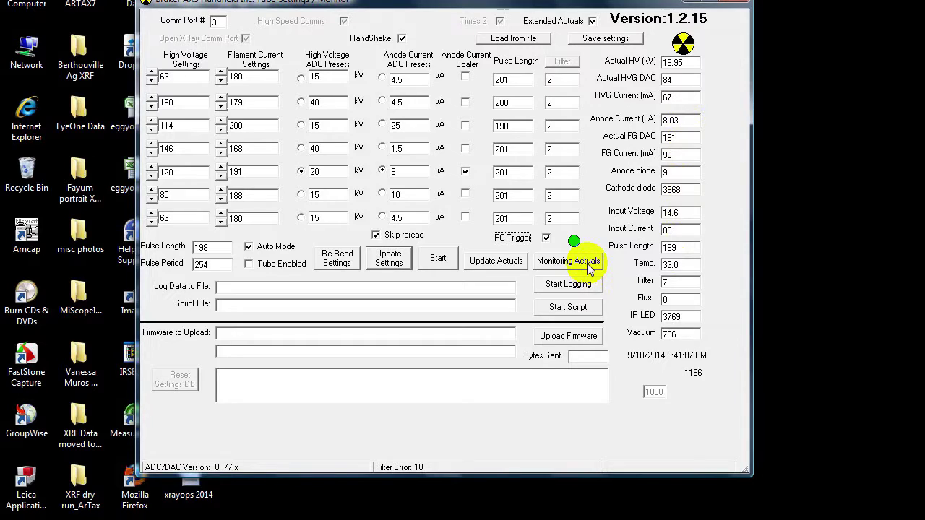
pyautogui.click(546, 239)
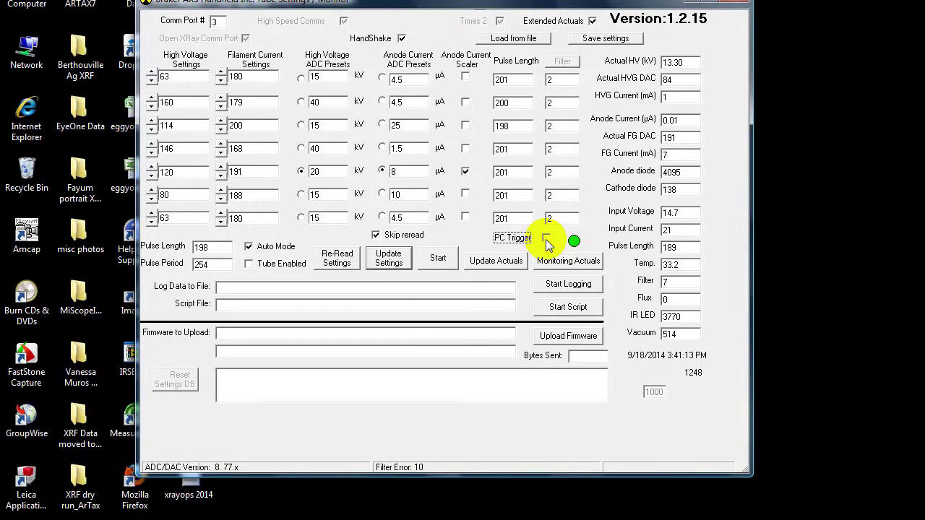
pyautogui.click(567, 266)
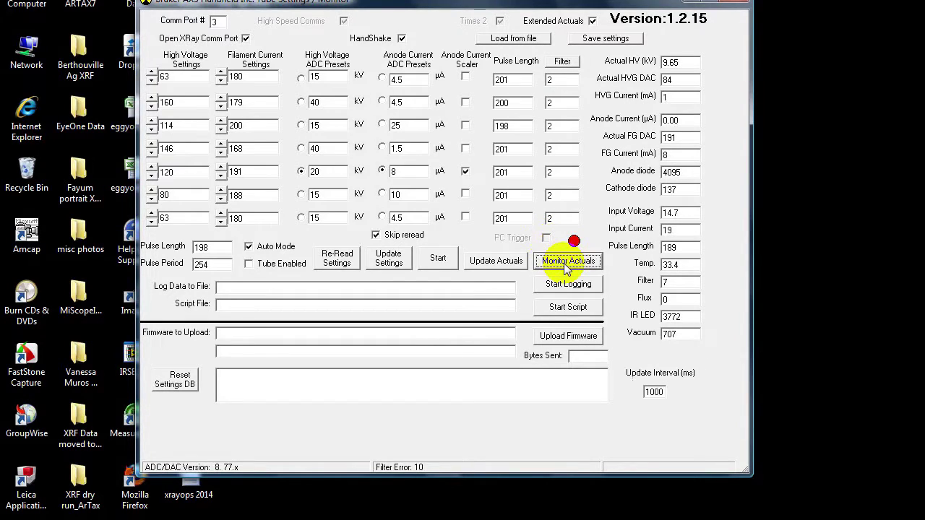
# Step: Set the fifth row's High Voltage Setting to 88 and Filament Current Setting to 185, and update the instrument settings
pyautogui.click(187, 174)
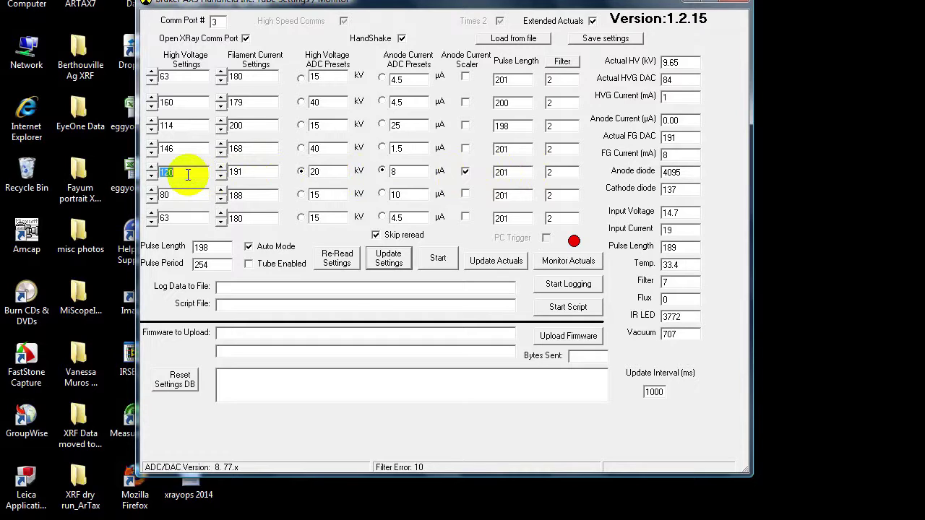
pyautogui.write('88')
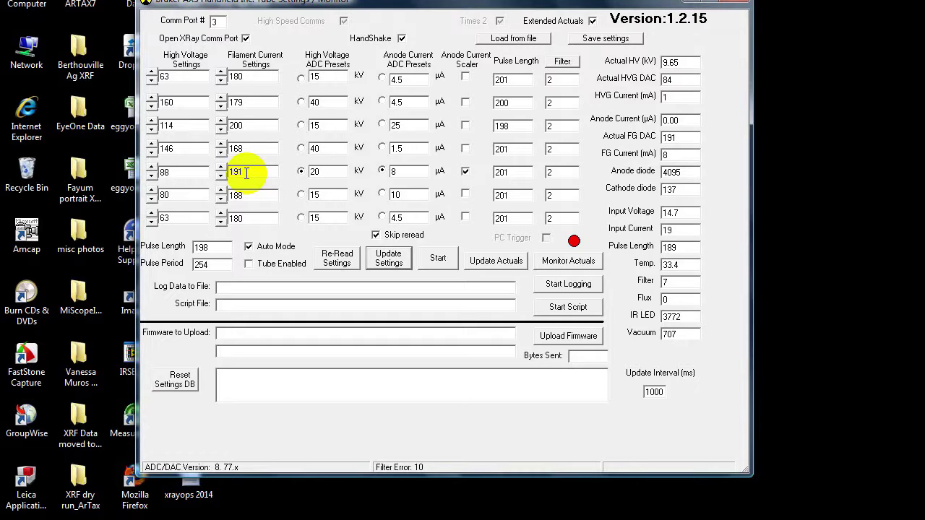
pyautogui.doubleClick(246, 172)
pyautogui.write('185')
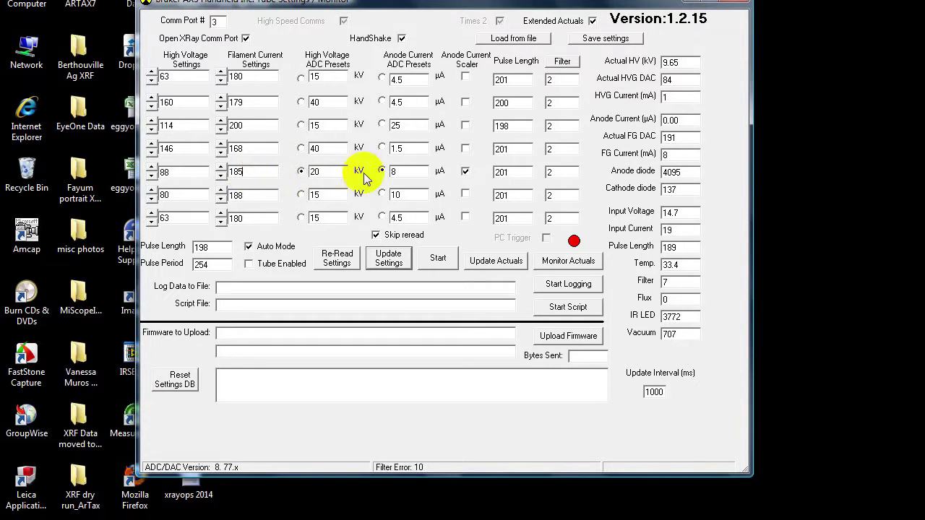
pyautogui.click(390, 259)
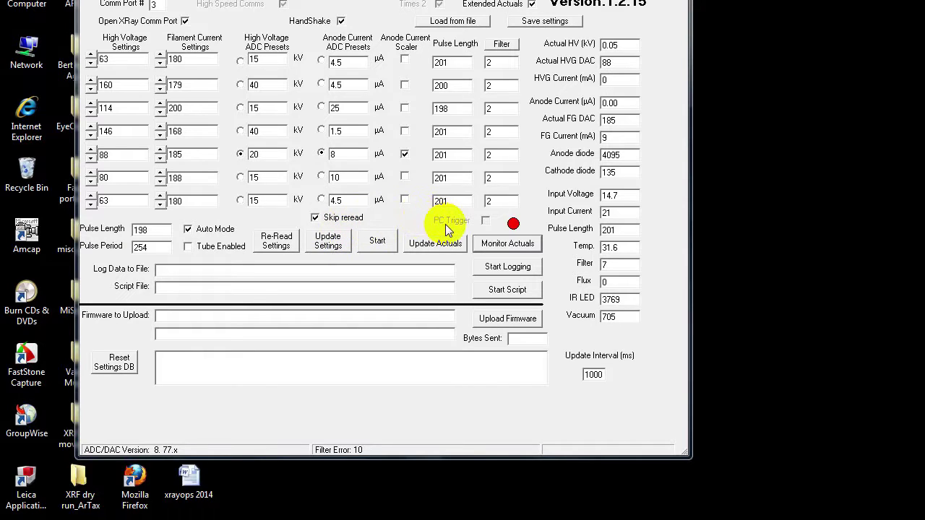
# Step: Test the revised fifth-row settings by monitoring the actuals with PC Trigger on, and switch both off after the readings settle
pyautogui.click(497, 253)
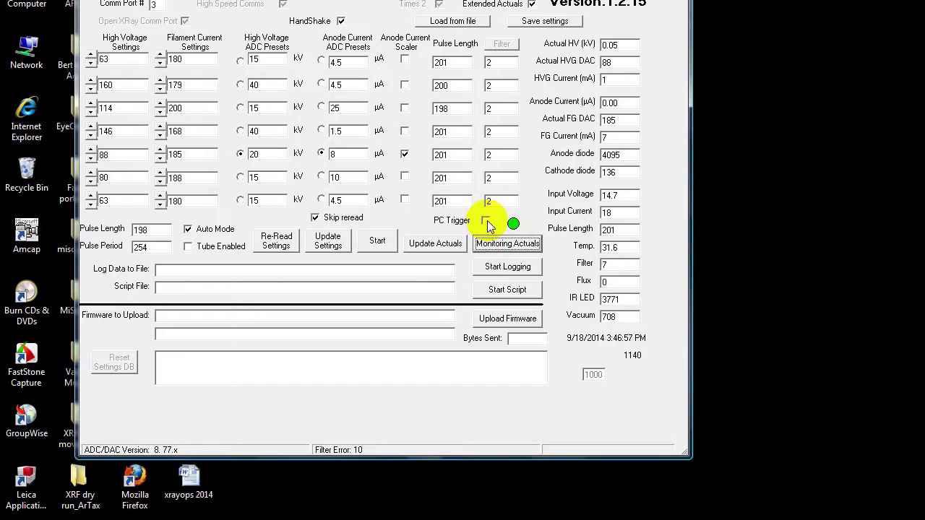
pyautogui.click(485, 221)
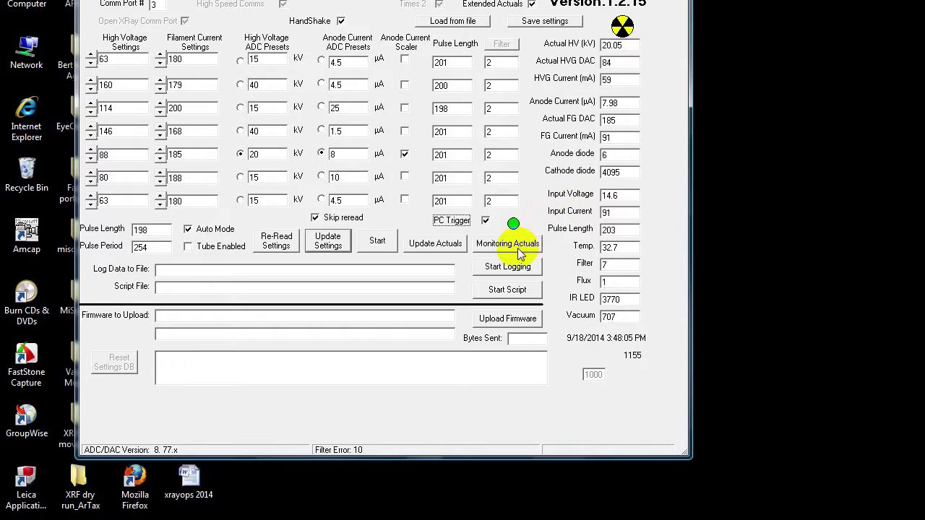
pyautogui.click(485, 221)
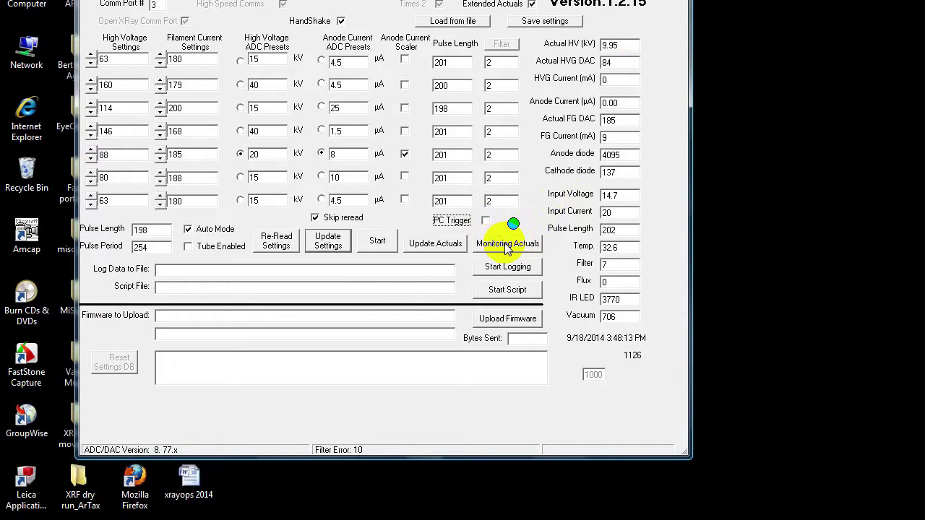
pyautogui.click(505, 245)
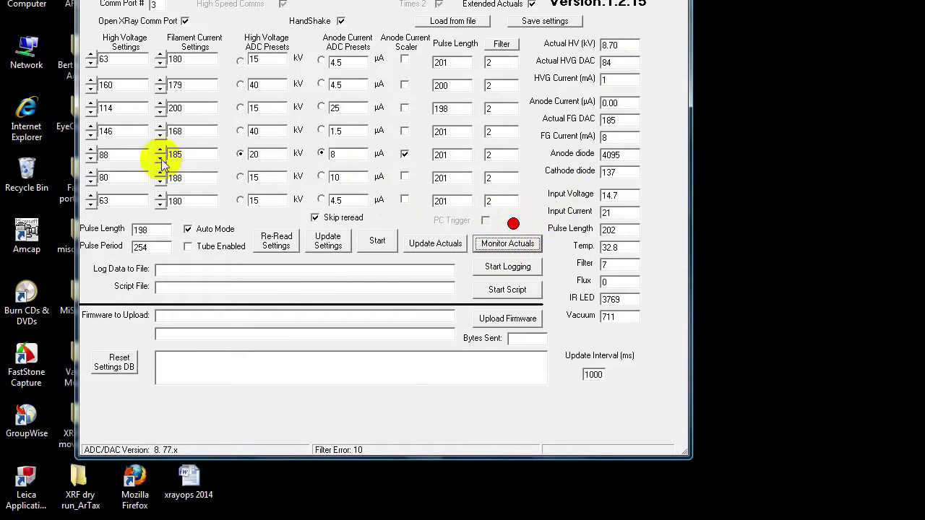
# Step: Set the fifth row's High Voltage Setting to 84 and Filament Current Setting to 186, and update the instrument settings
pyautogui.doubleClick(112, 158)
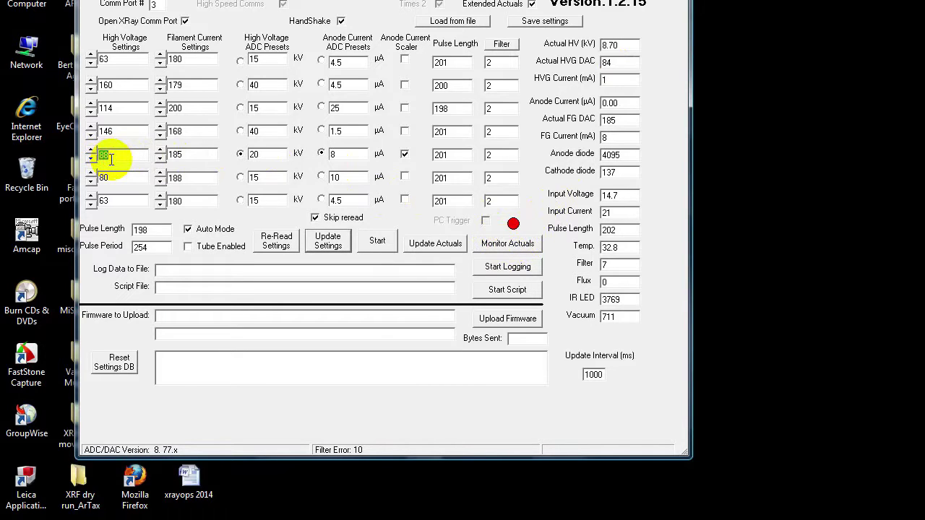
pyautogui.write('84')
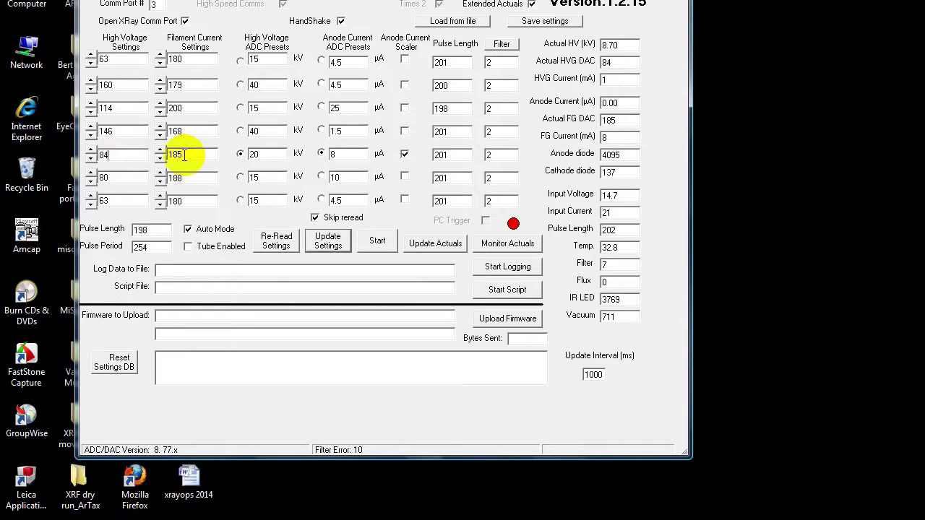
pyautogui.doubleClick(189, 154)
pyautogui.click(194, 154)
pyautogui.write('6')
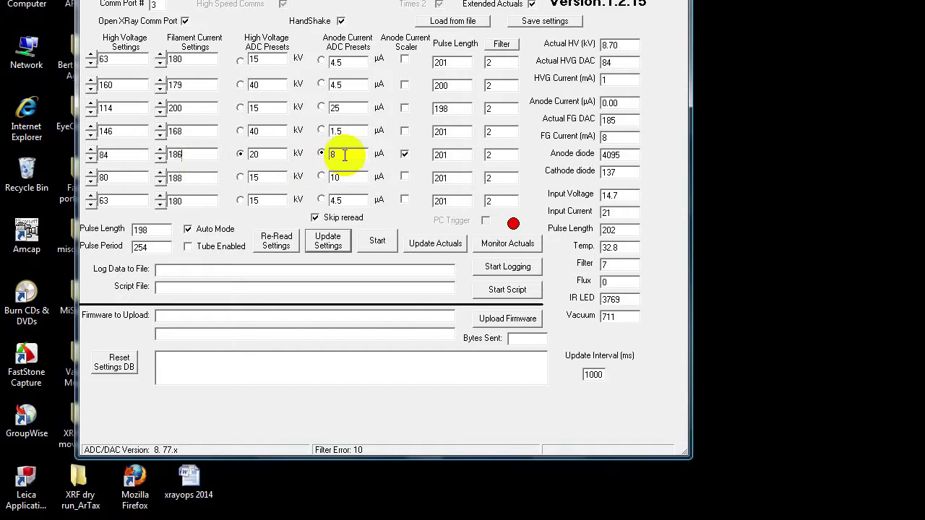
pyautogui.click(329, 242)
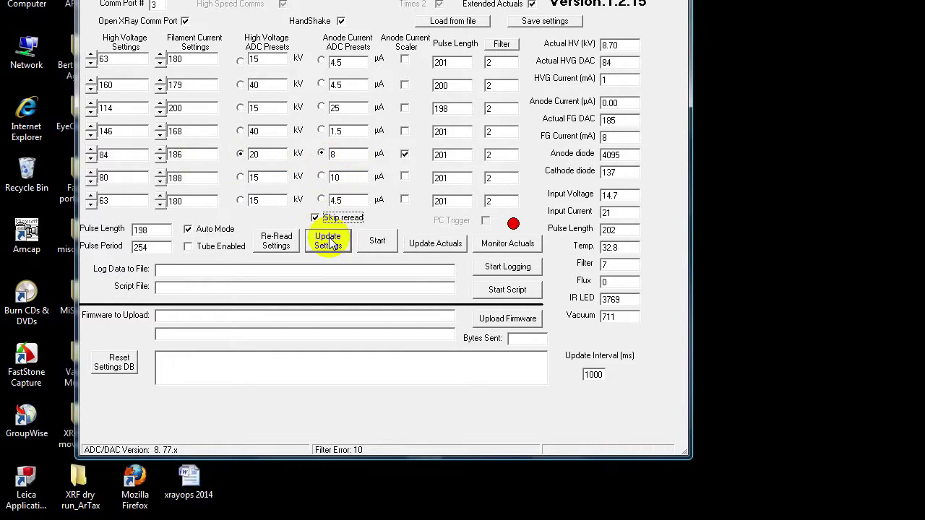
# Step: Check the actual voltage, current and pulse length by monitoring with PC Trigger on, and switch off the trigger and monitoring
pyautogui.click(494, 246)
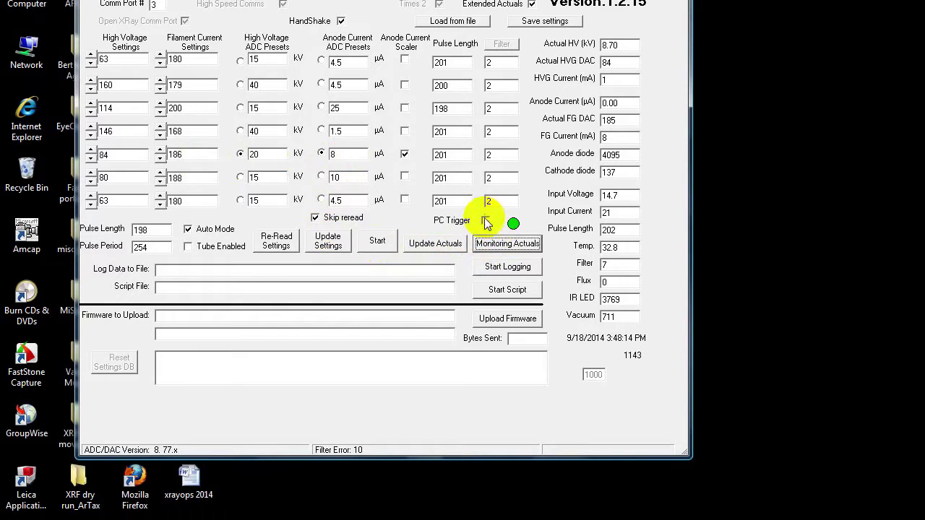
pyautogui.click(485, 221)
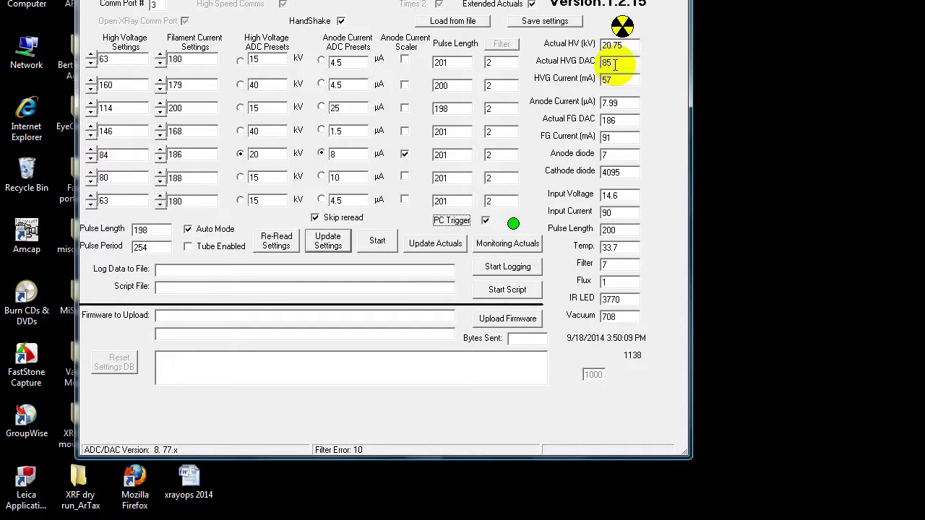
pyautogui.click(485, 221)
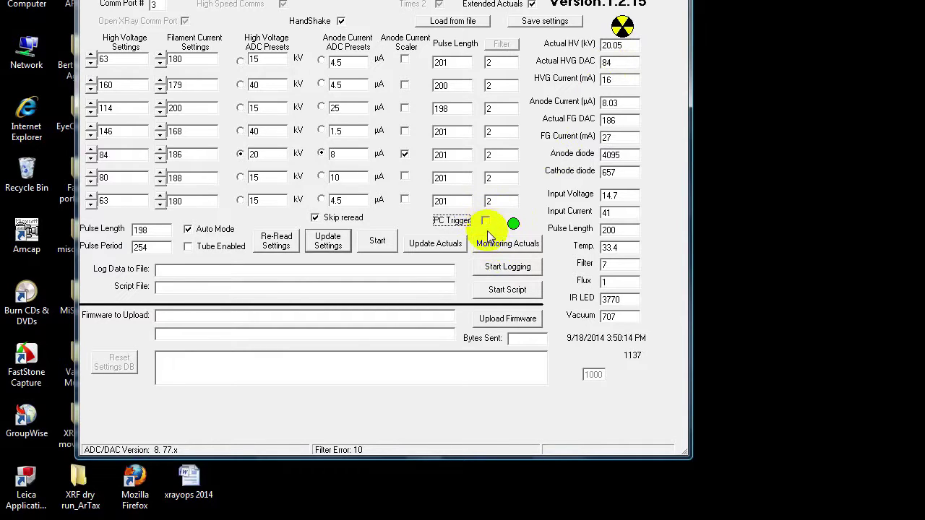
pyautogui.click(497, 244)
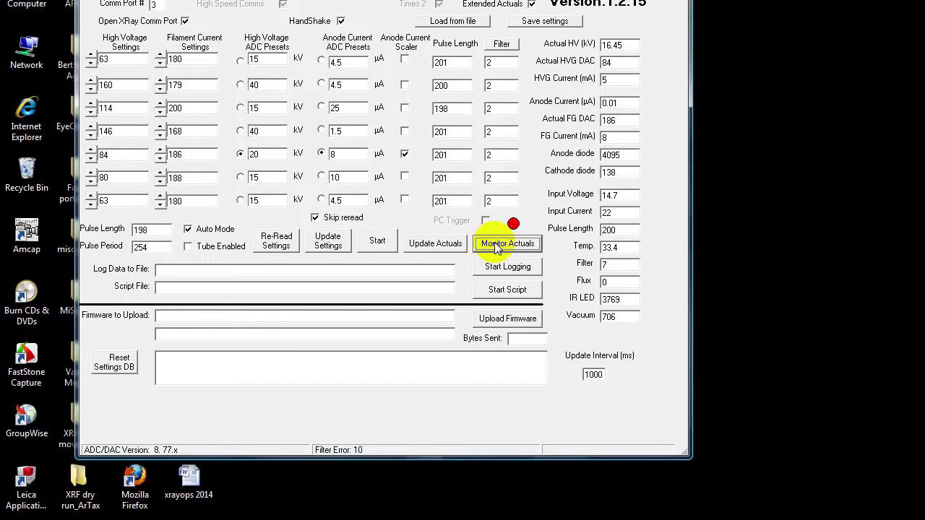
pyautogui.click(496, 248)
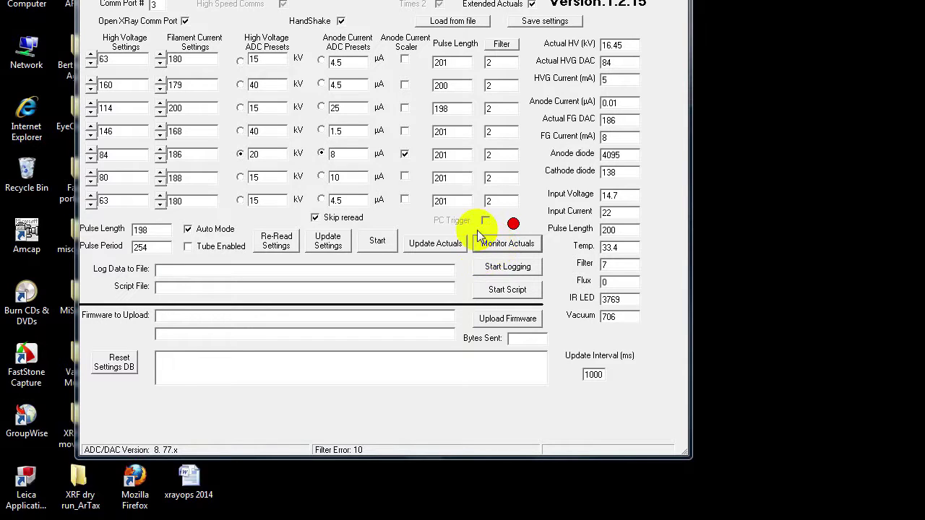
# Step: Set the fifth row's High Voltage Setting to 86 and Pulse Length to 200, and update the instrument settings
pyautogui.doubleClick(124, 158)
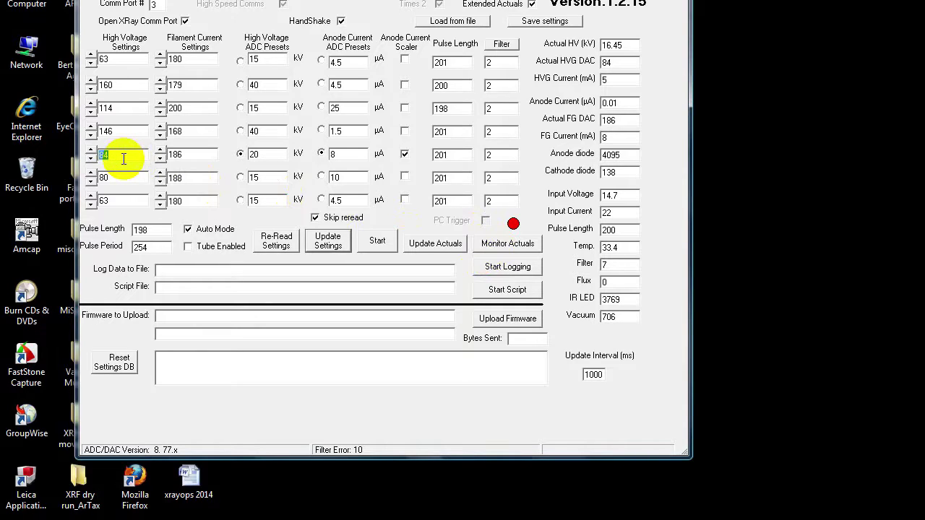
pyautogui.write('86')
pyautogui.click(239, 155)
pyautogui.doubleClick(442, 154)
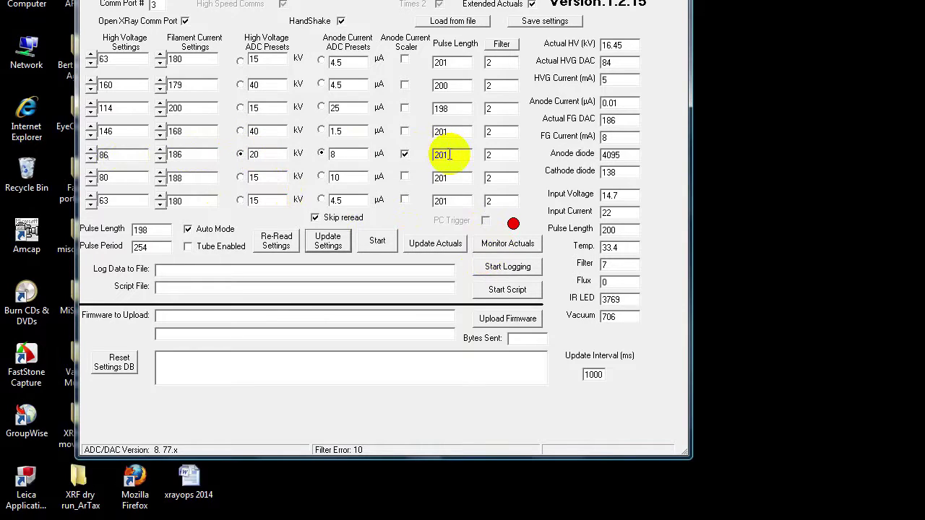
pyautogui.write('2')
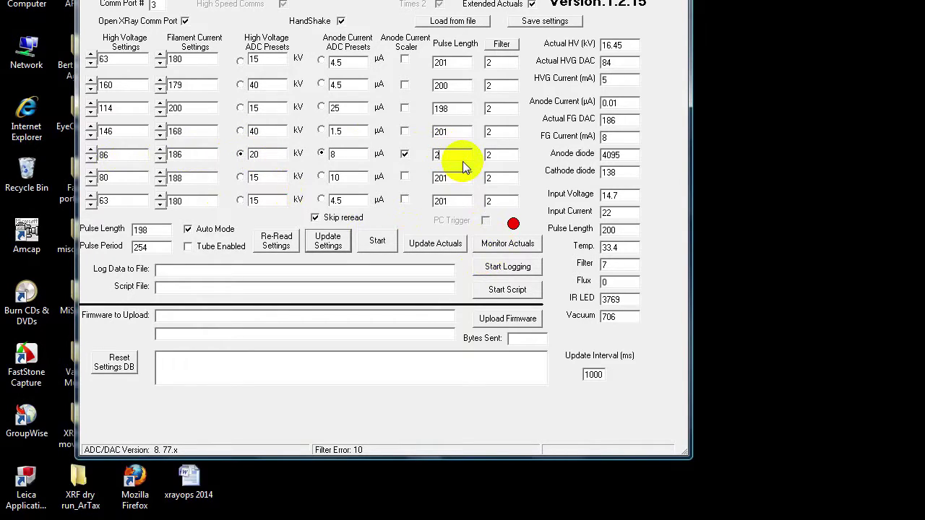
pyautogui.write('00')
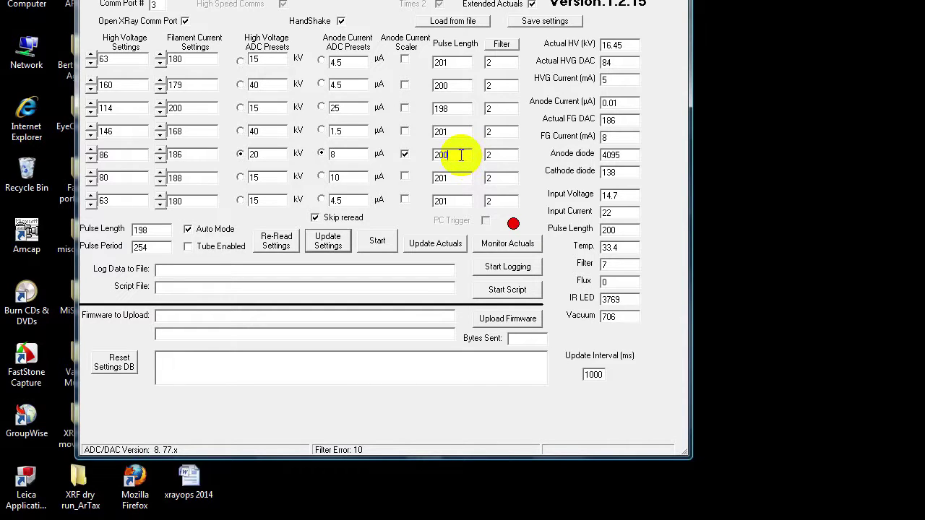
pyautogui.click(334, 248)
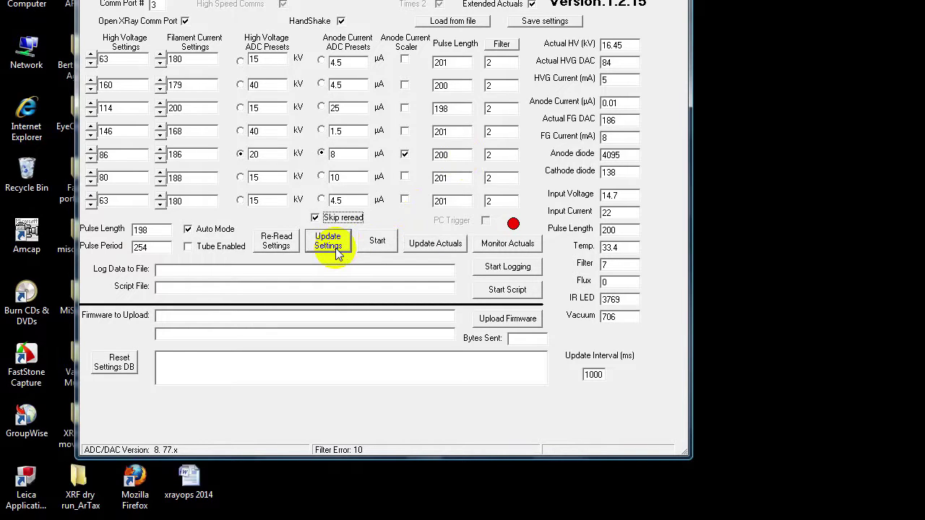
# Step: Monitor the actuals with PC Trigger on to verify the adjusted fifth-row settings, and stop the tube and monitoring
pyautogui.click(510, 245)
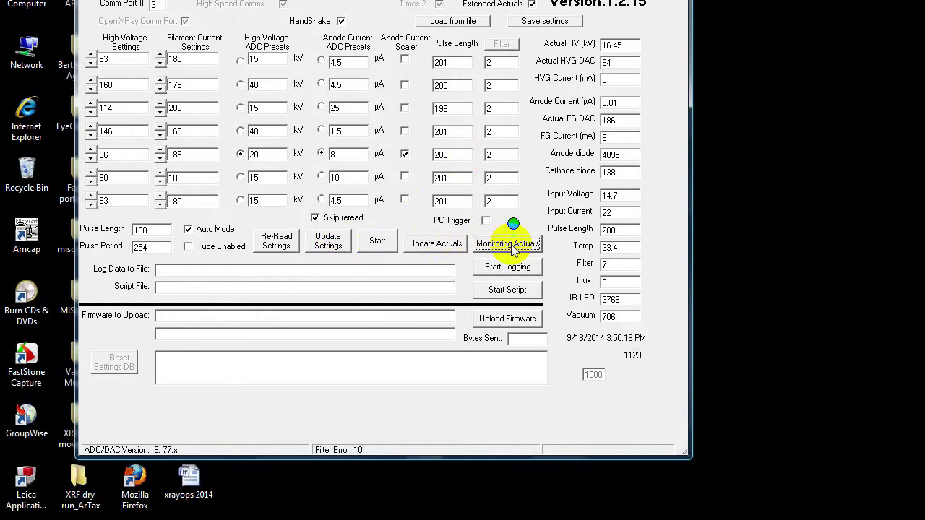
pyautogui.click(485, 221)
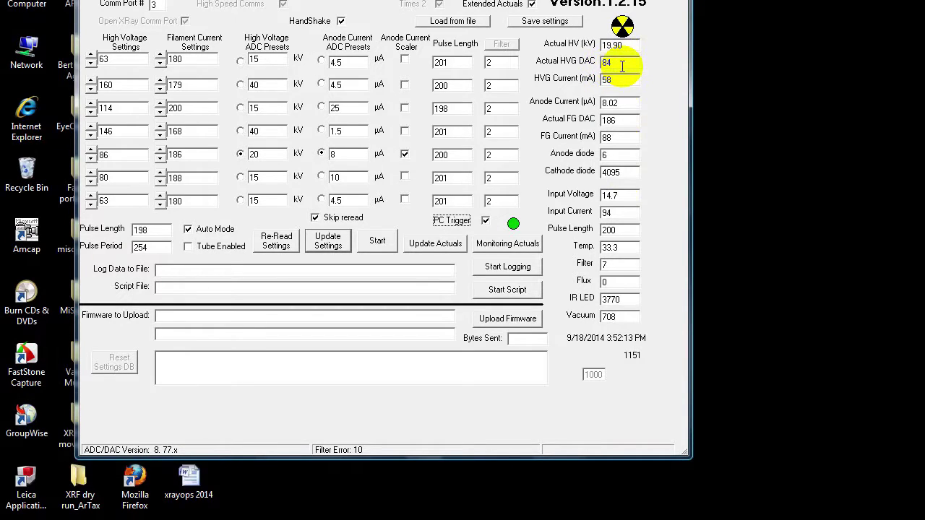
pyautogui.click(494, 247)
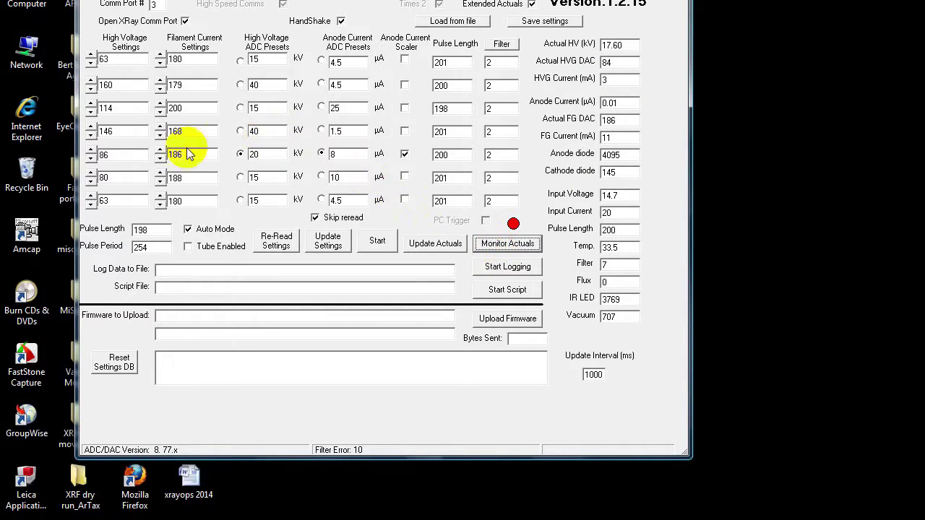
# Step: Set the fifth row's High Voltage Setting back to 84 and update the instrument settings
pyautogui.doubleClick(118, 156)
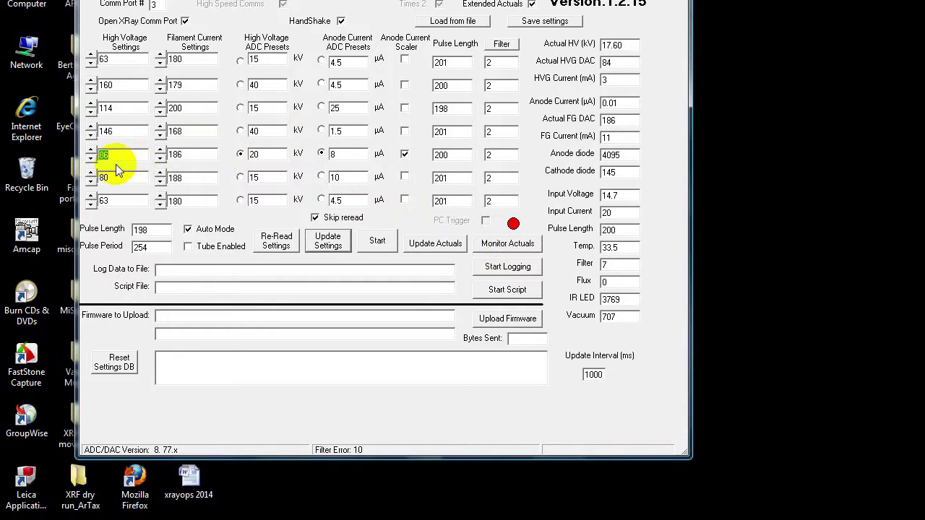
pyautogui.write('84')
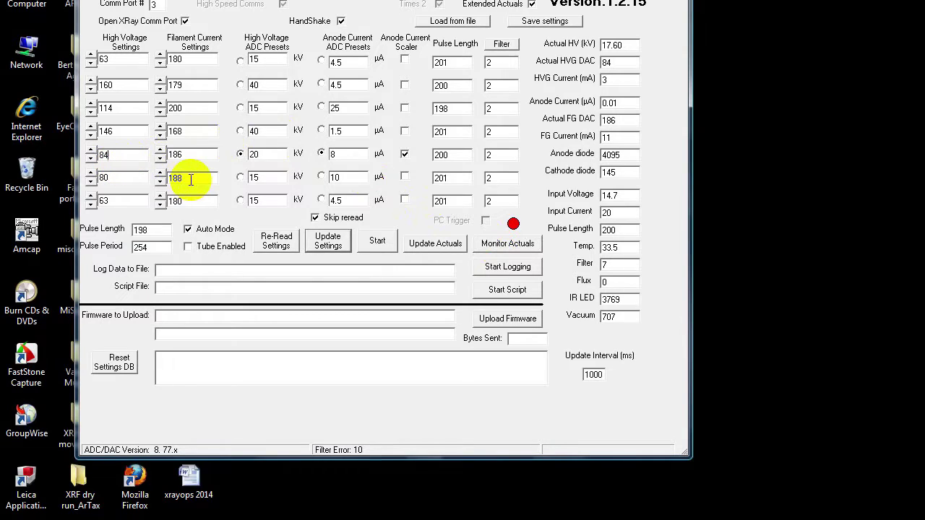
pyautogui.click(328, 242)
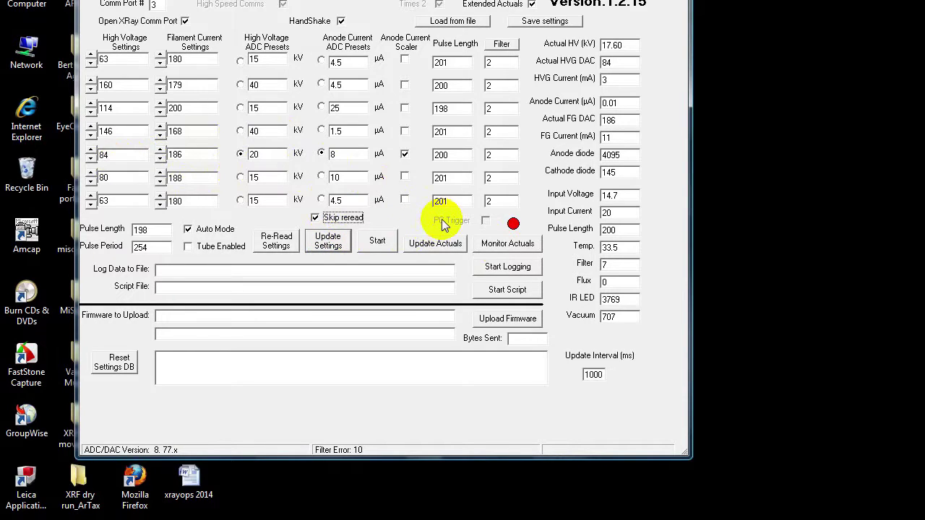
# Step: Monitor the actual voltage and anode current with PC Trigger on, and switch off the trigger and monitoring
pyautogui.click(504, 246)
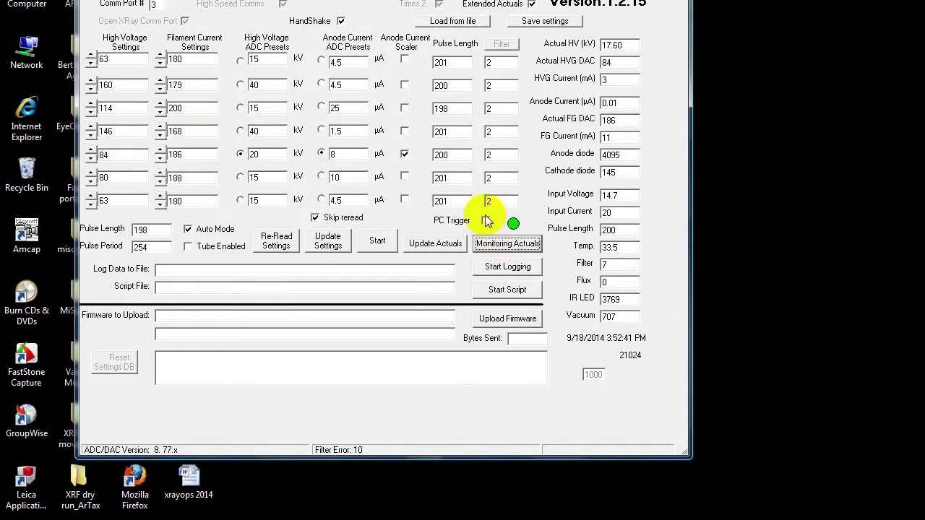
pyautogui.click(485, 220)
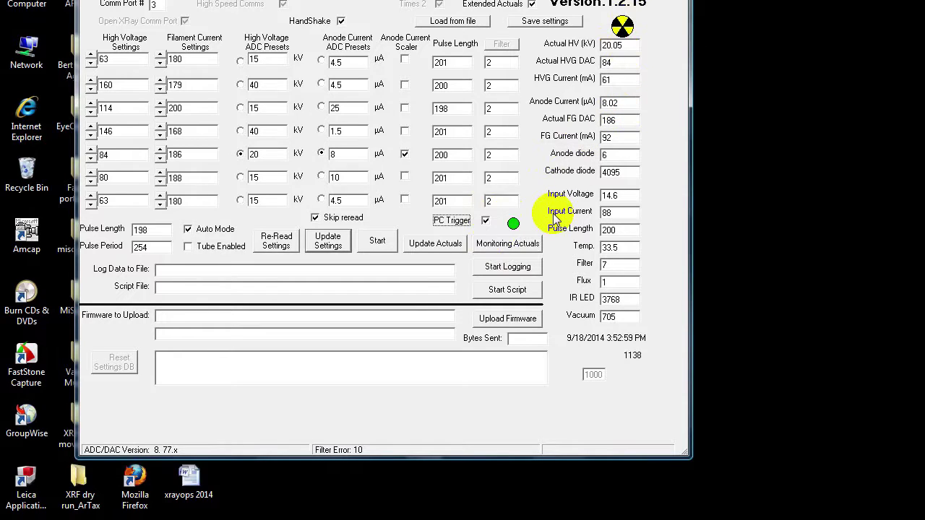
pyautogui.click(485, 221)
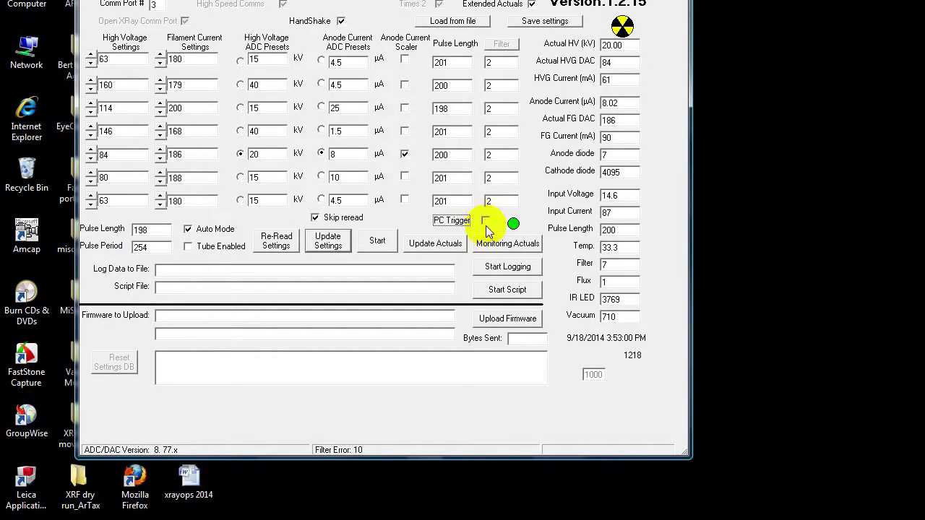
pyautogui.click(491, 248)
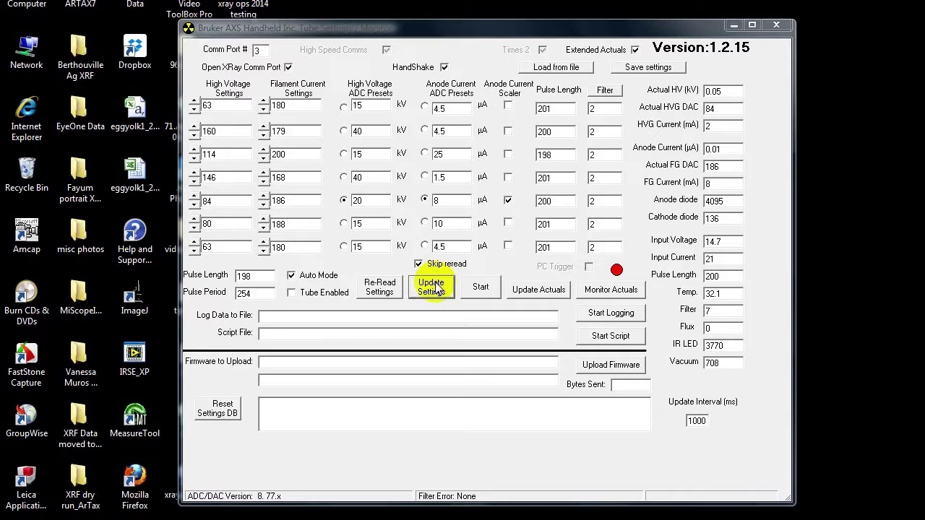
# Step: Close the X-ray communication port and minimize the tube settings window
pyautogui.click(288, 68)
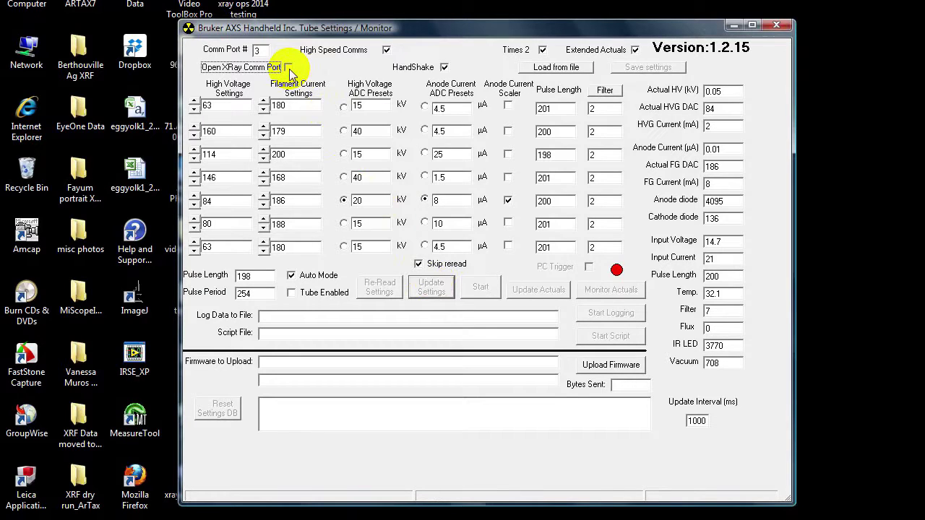
pyautogui.click(731, 26)
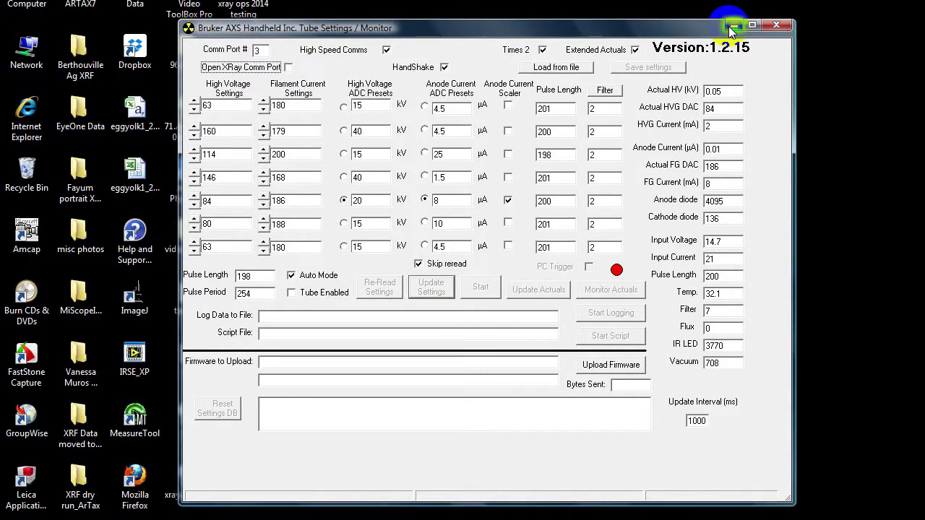